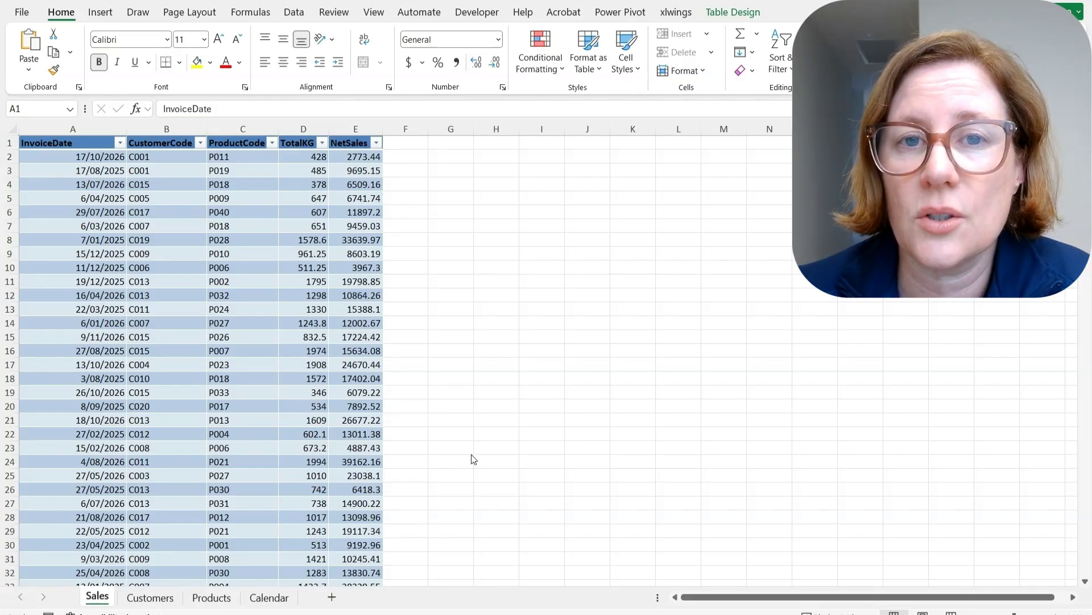
# Review the Sales data's InvoiceDate years and key columns, then check the Customers sheet's channels
pyautogui.click(119, 142)
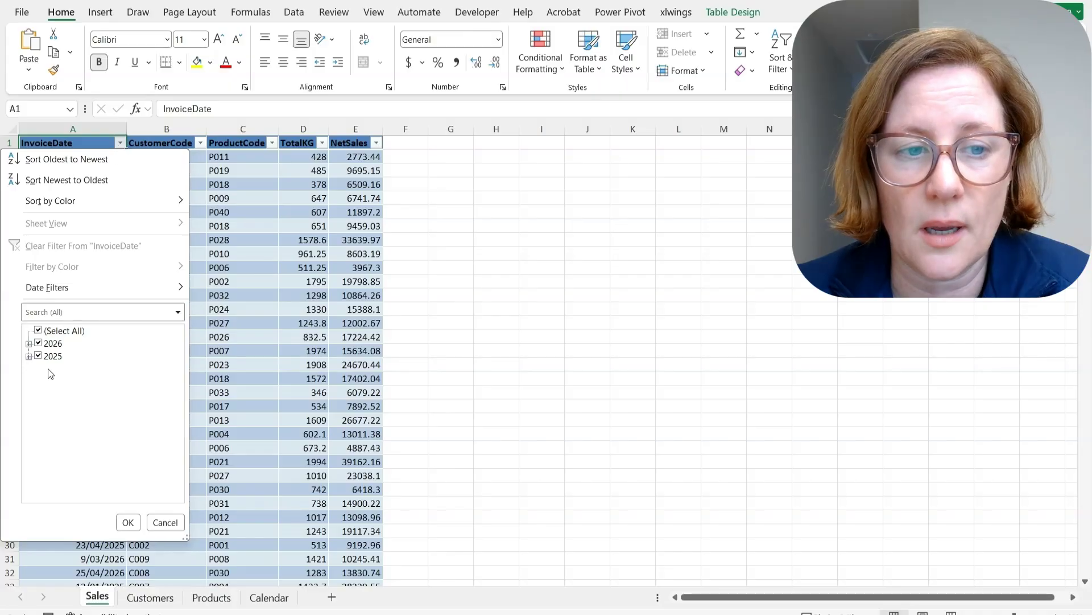
pyautogui.click(166, 522)
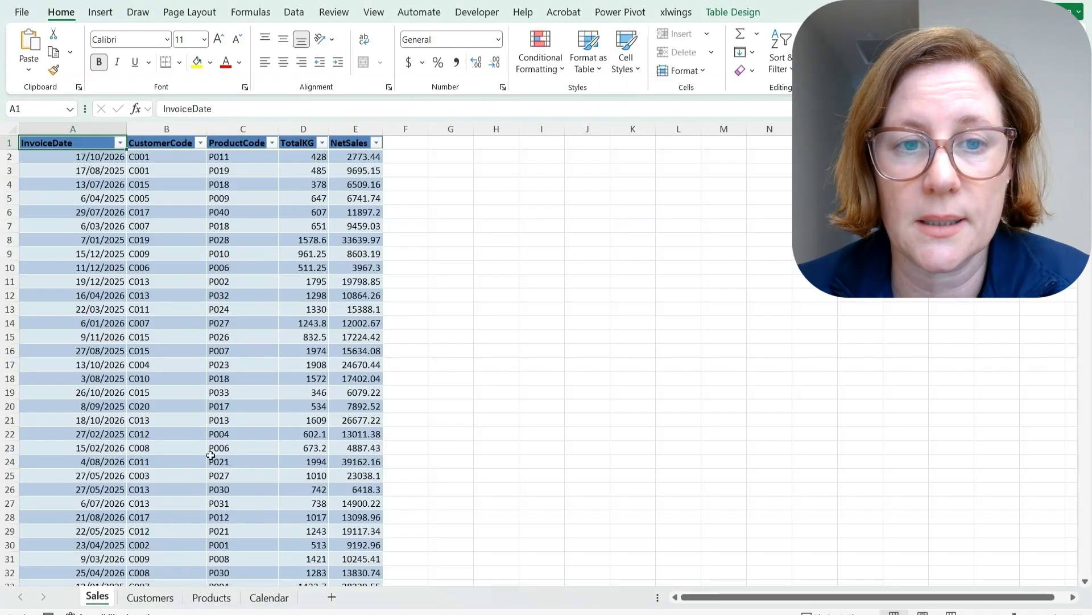
pyautogui.click(187, 127)
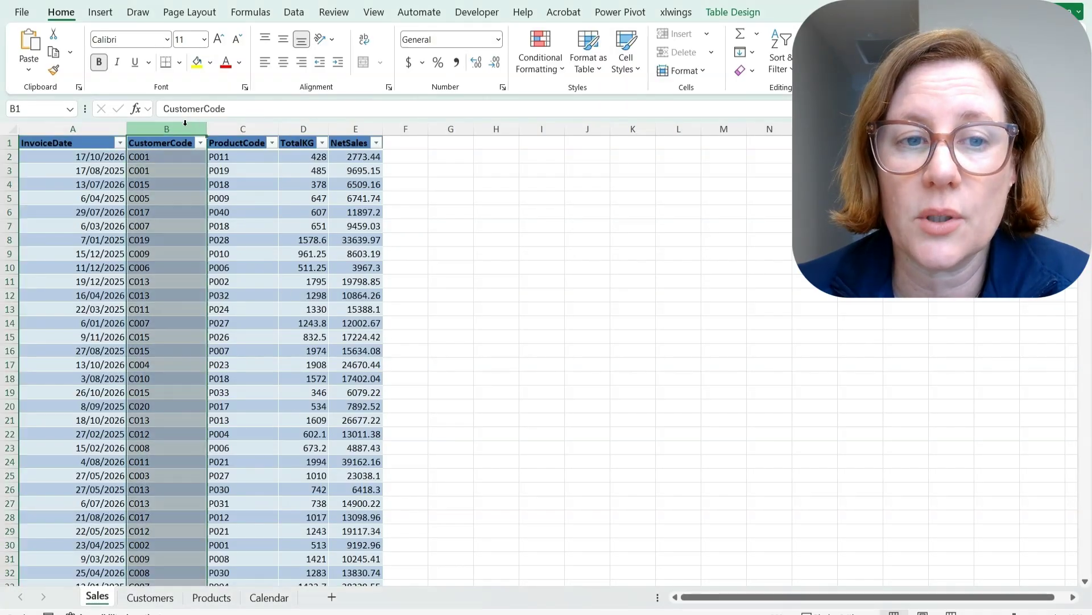
pyautogui.click(237, 126)
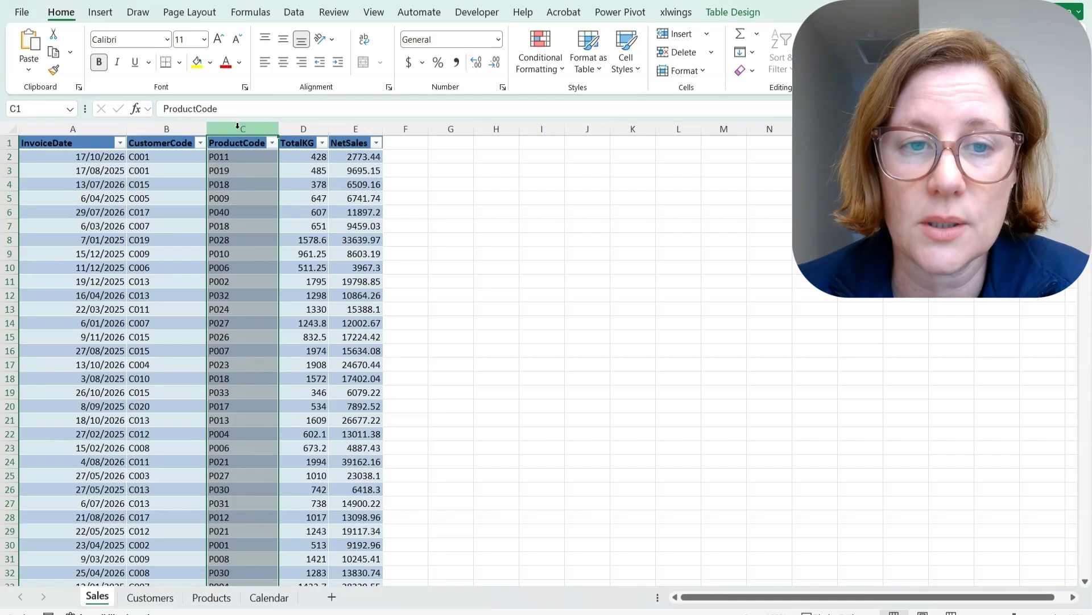
pyautogui.click(303, 127)
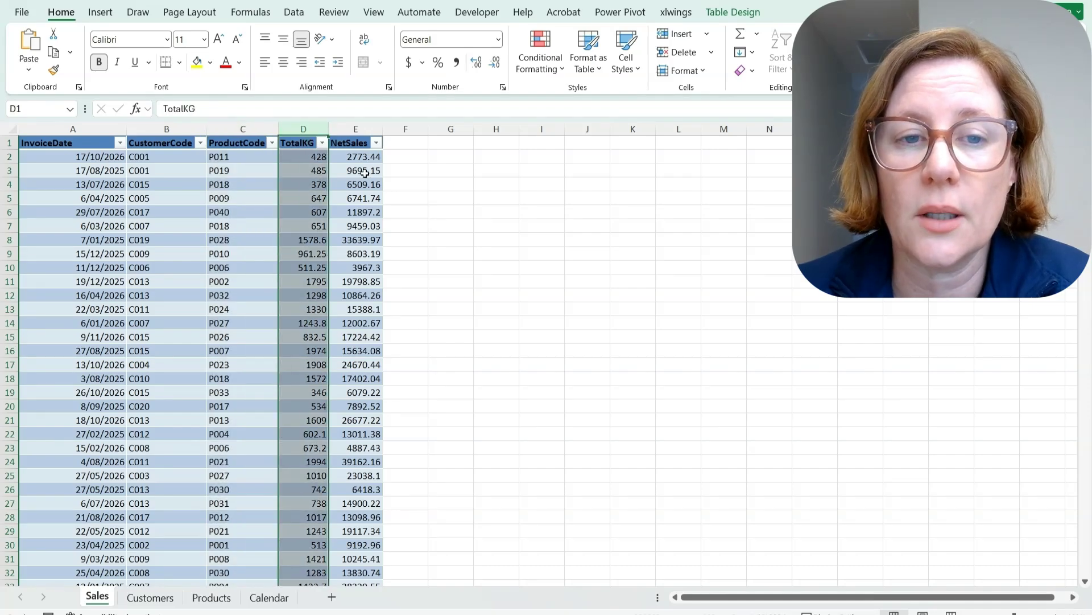
pyautogui.press('Right')
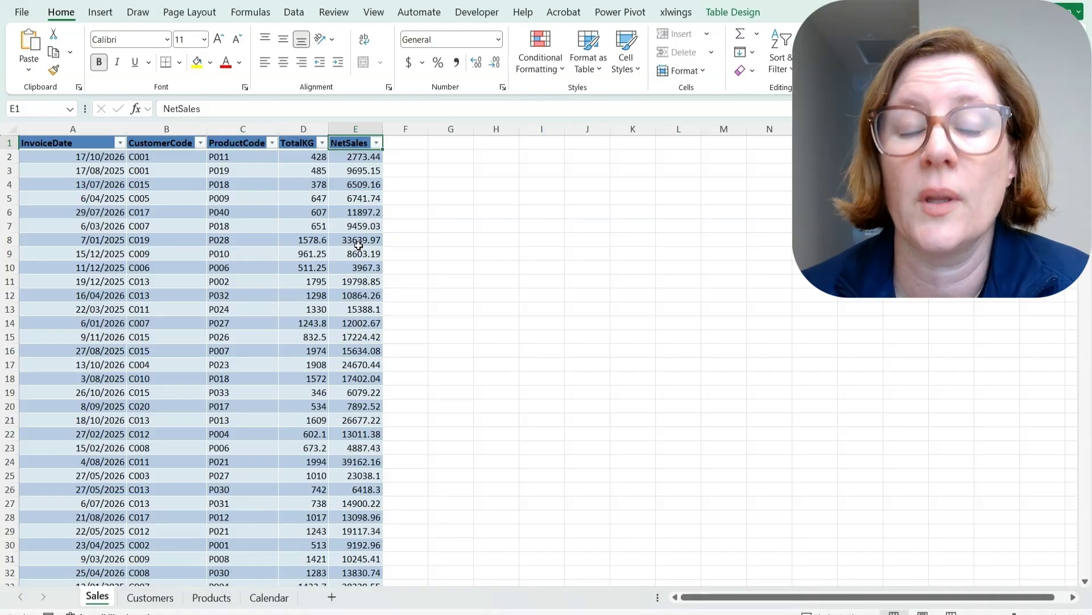
pyautogui.click(84, 127)
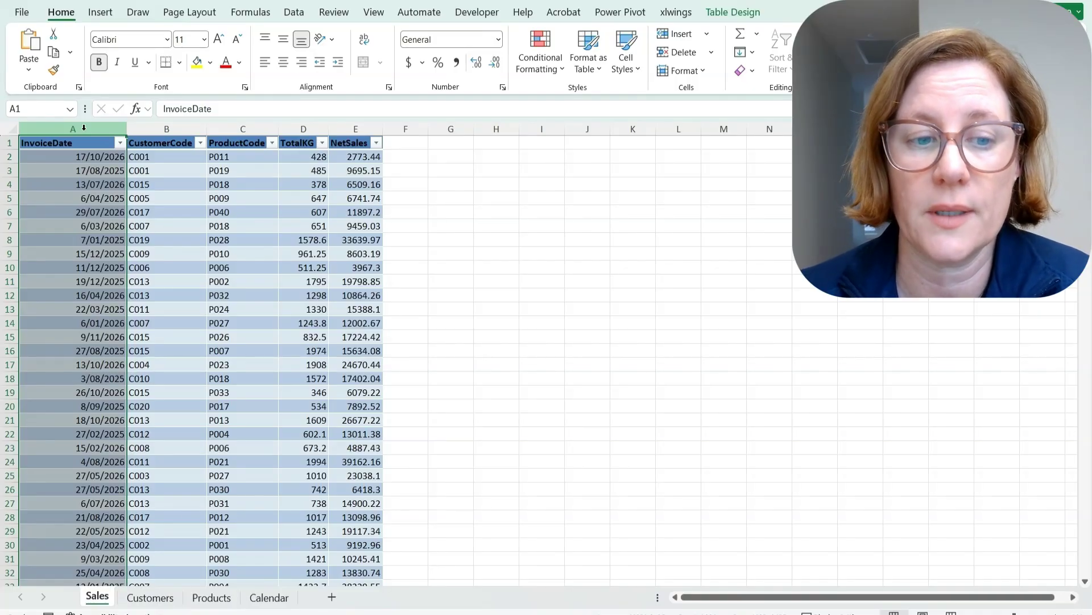
pyautogui.click(150, 597)
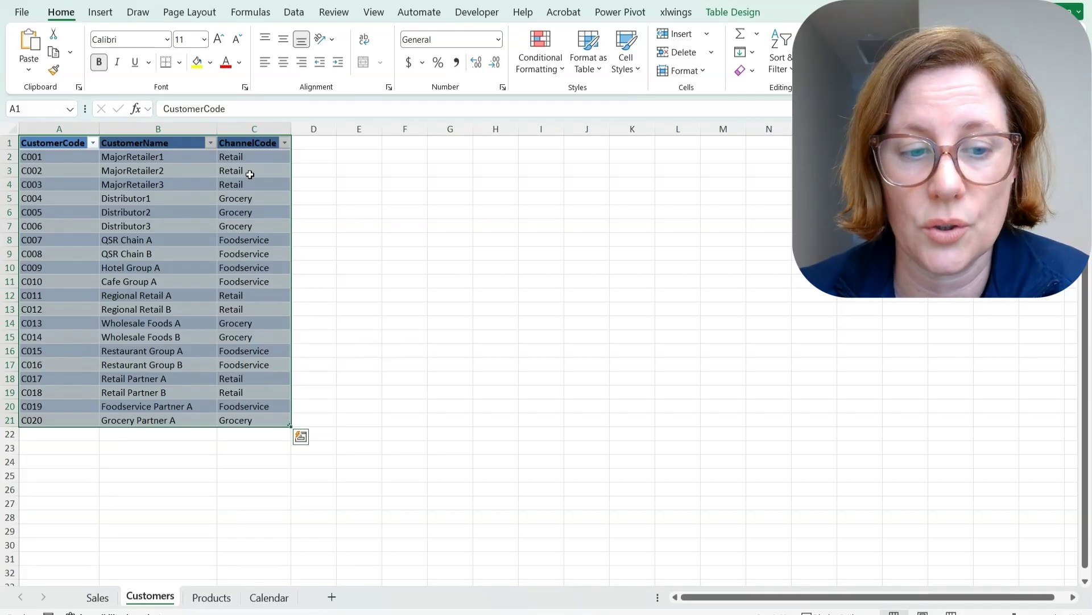
pyautogui.hotkey('ctrl', 'pageup')
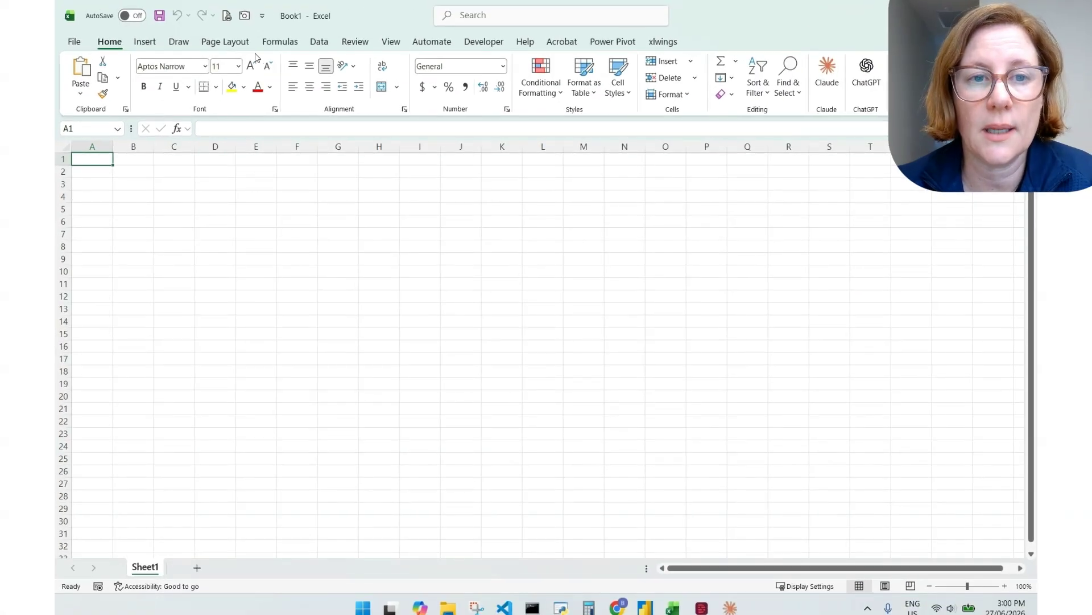
# From FinanceDataPro_MergePowerQuery.xlsx, load Calendar, Customers, Products and Sales into the Power Query Editor
pyautogui.click(319, 44)
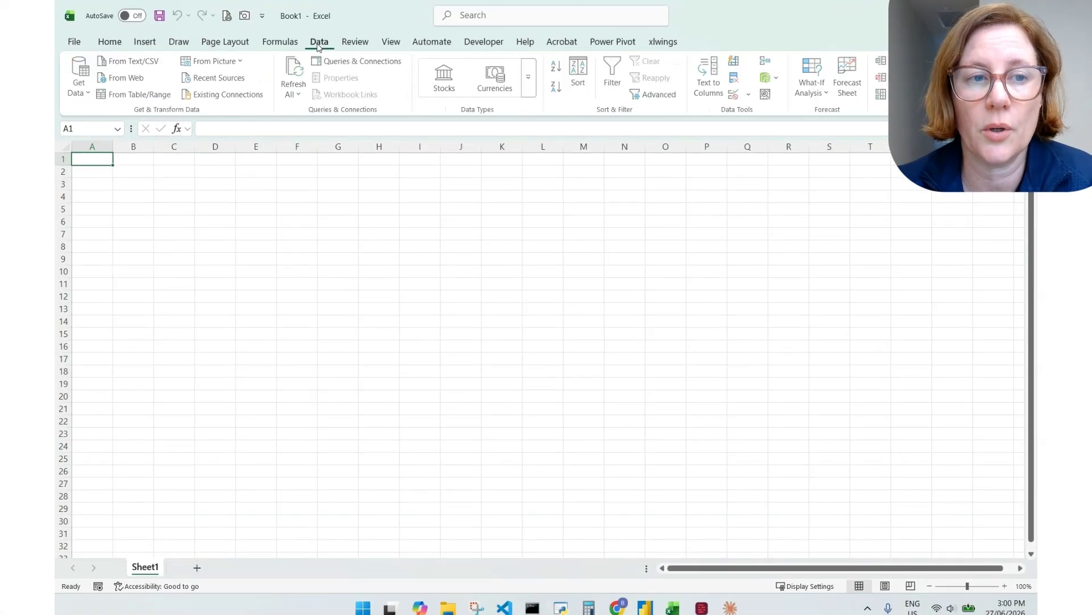
pyautogui.click(80, 79)
pyautogui.moveTo(132, 146)
pyautogui.click(287, 143)
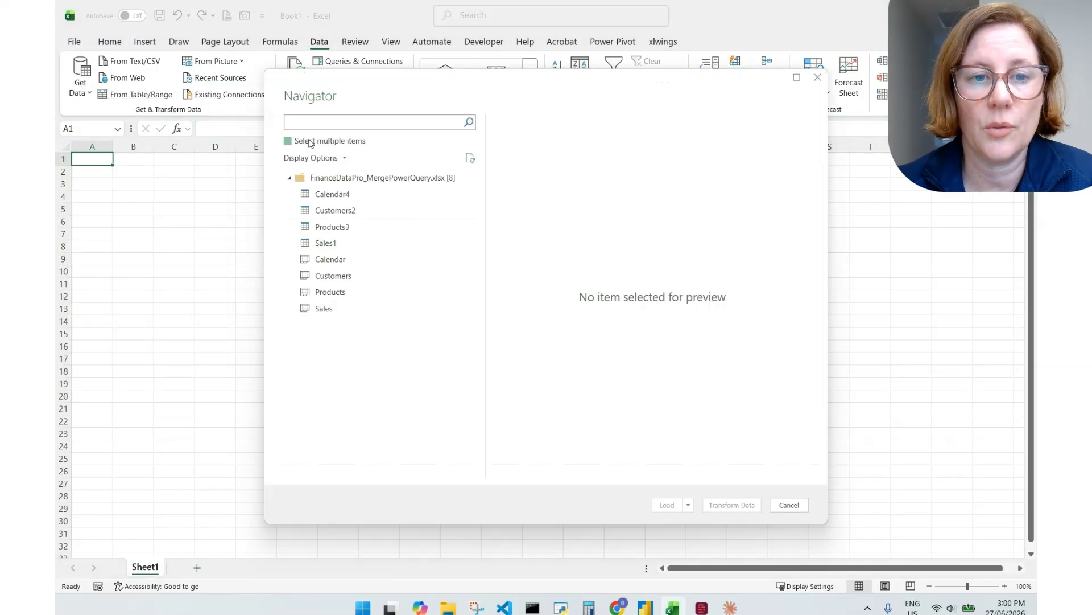
pyautogui.click(312, 143)
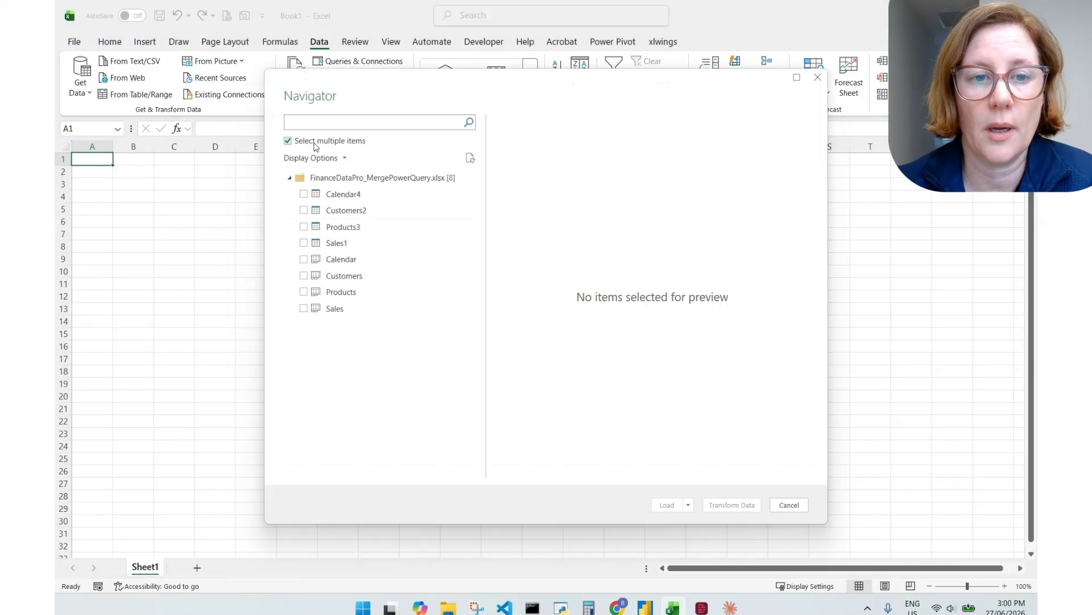
pyautogui.click(304, 260)
pyautogui.click(303, 276)
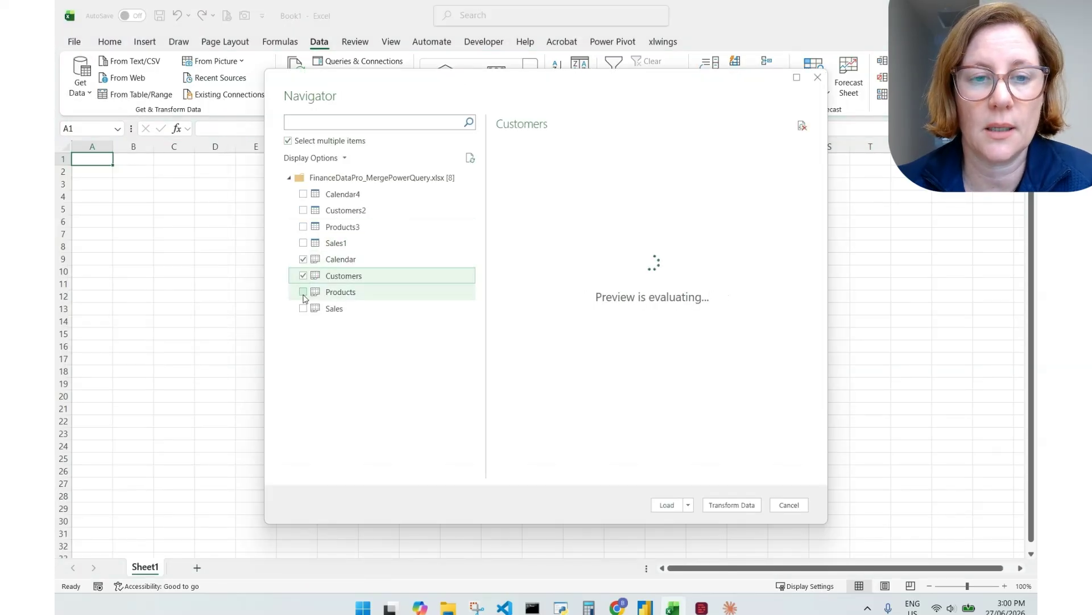
pyautogui.click(304, 293)
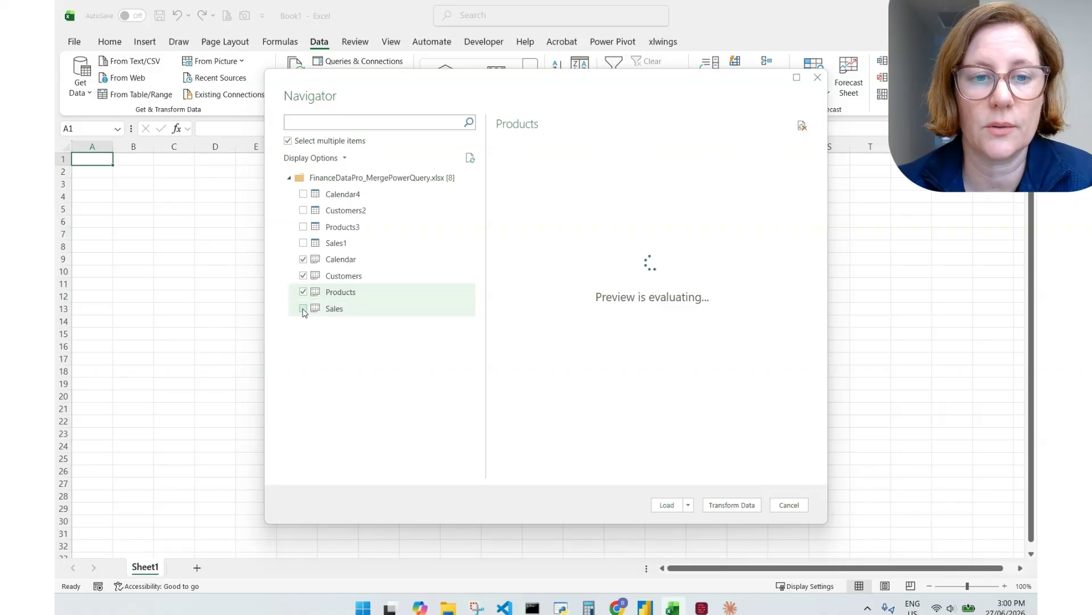
pyautogui.click(303, 308)
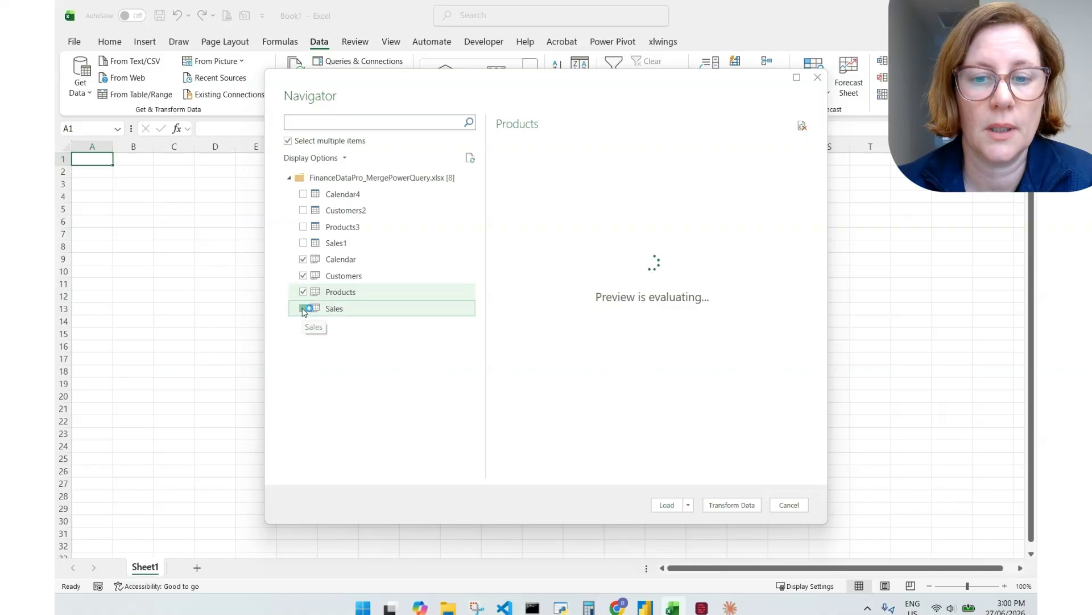
pyautogui.click(732, 508)
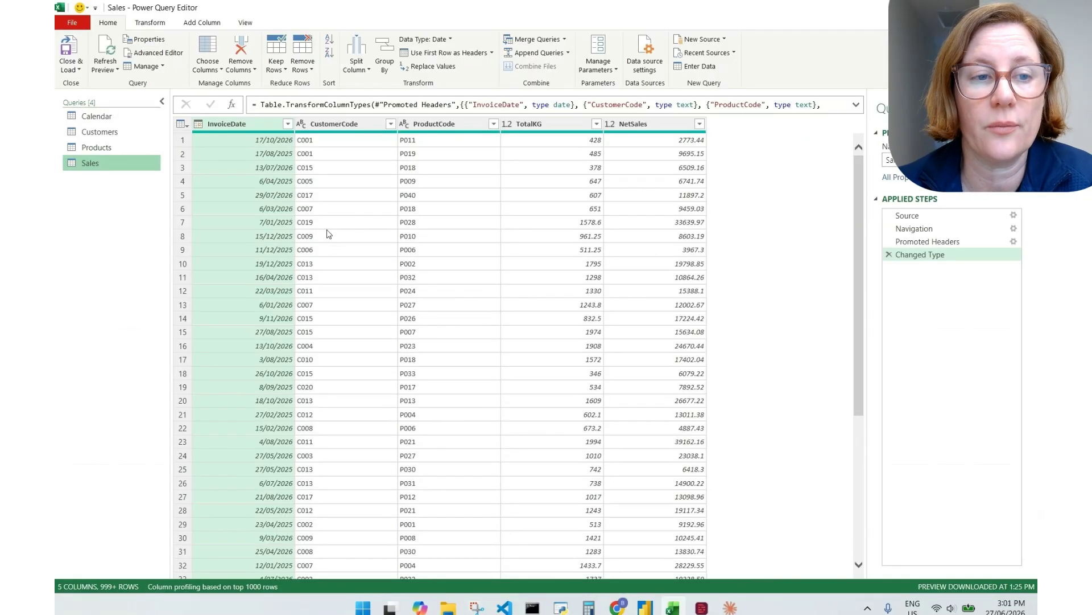
# Promote the first row to headers in Customers, then check CustomerCode and ProductCode in Sales
pyautogui.click(103, 149)
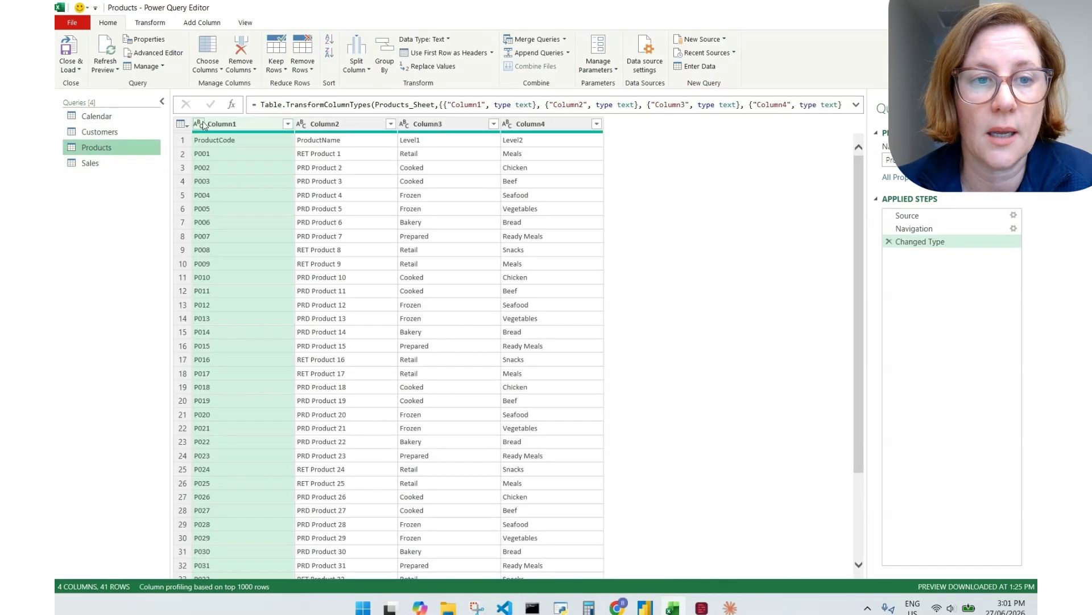
pyautogui.click(112, 132)
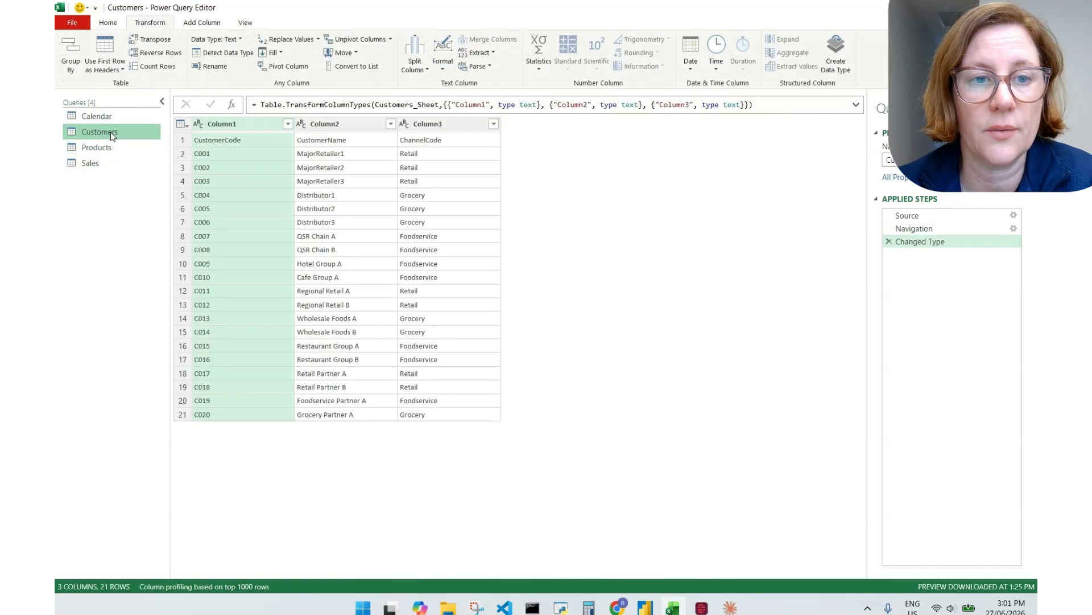
pyautogui.click(104, 57)
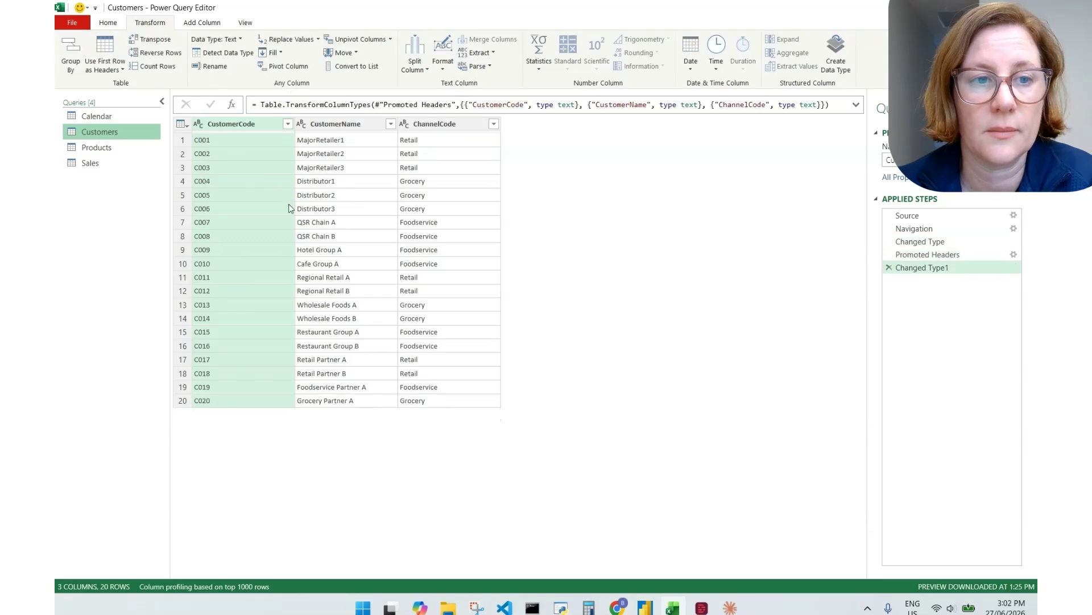
pyautogui.click(91, 163)
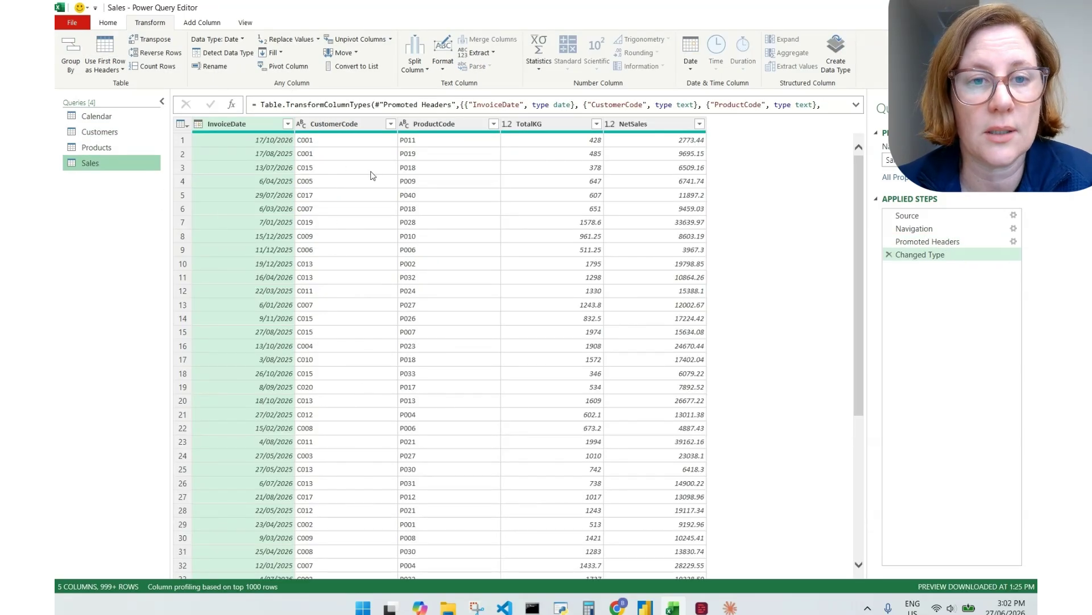
pyautogui.click(342, 124)
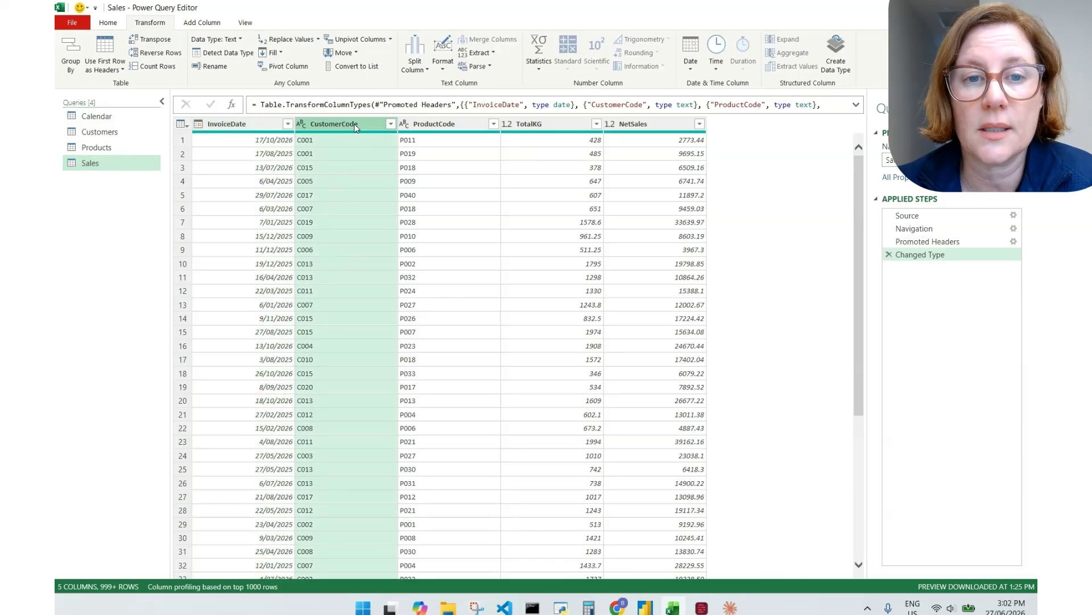
pyautogui.click(455, 126)
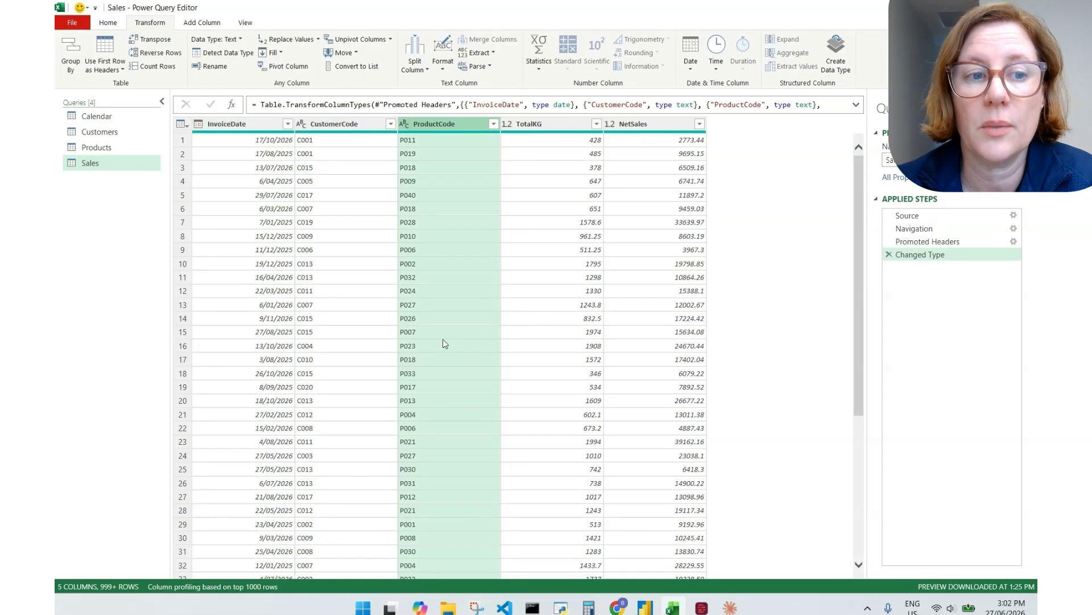
# Compare the Products, Customers and Sales queries, finishing on the Sales query
pyautogui.click(104, 149)
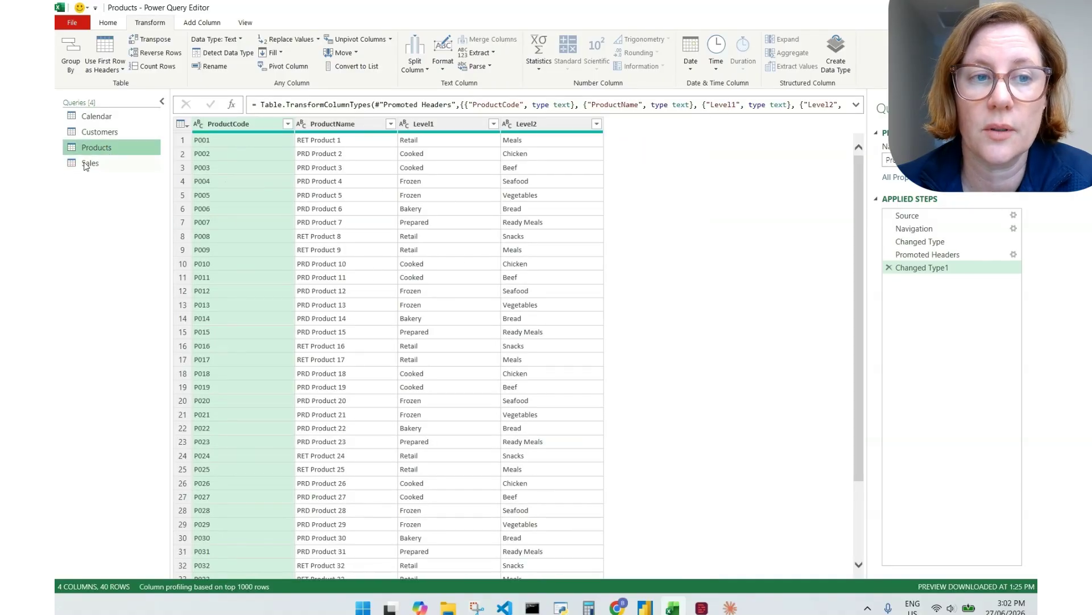
pyautogui.click(100, 134)
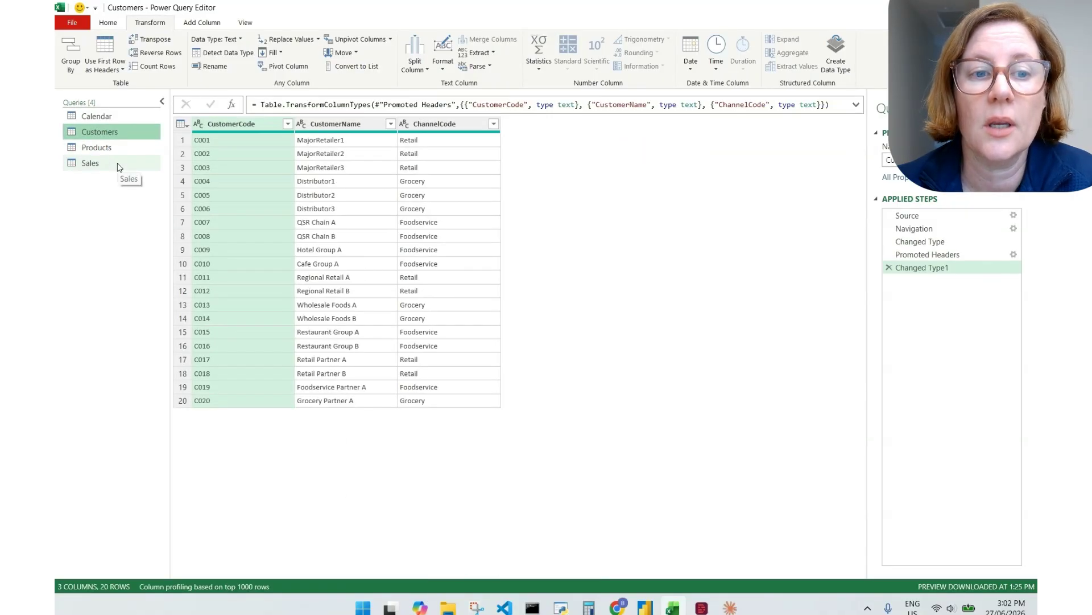
pyautogui.click(101, 163)
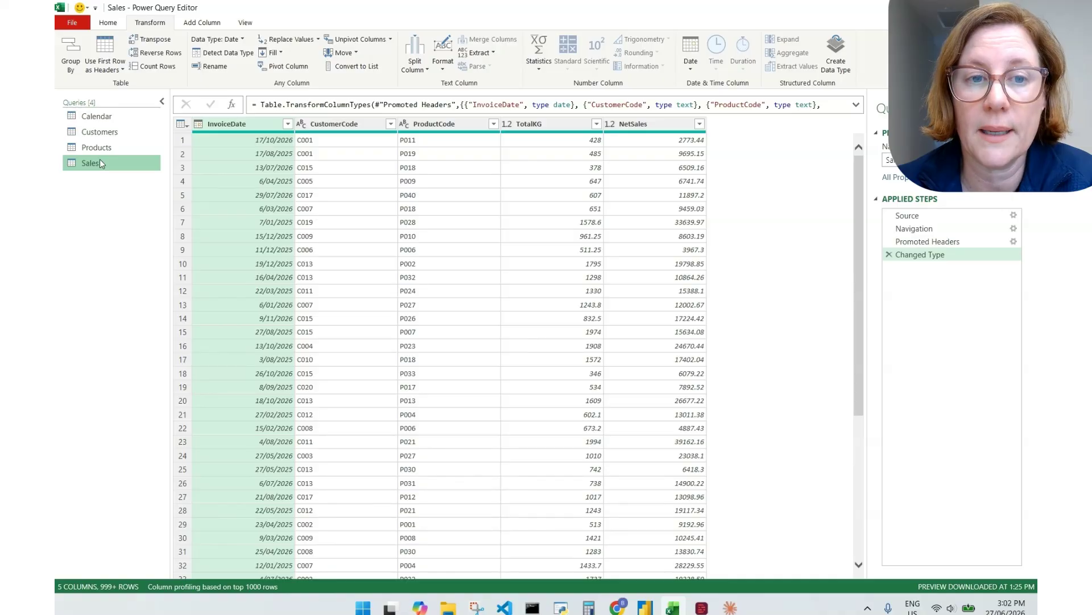
pyautogui.click(93, 131)
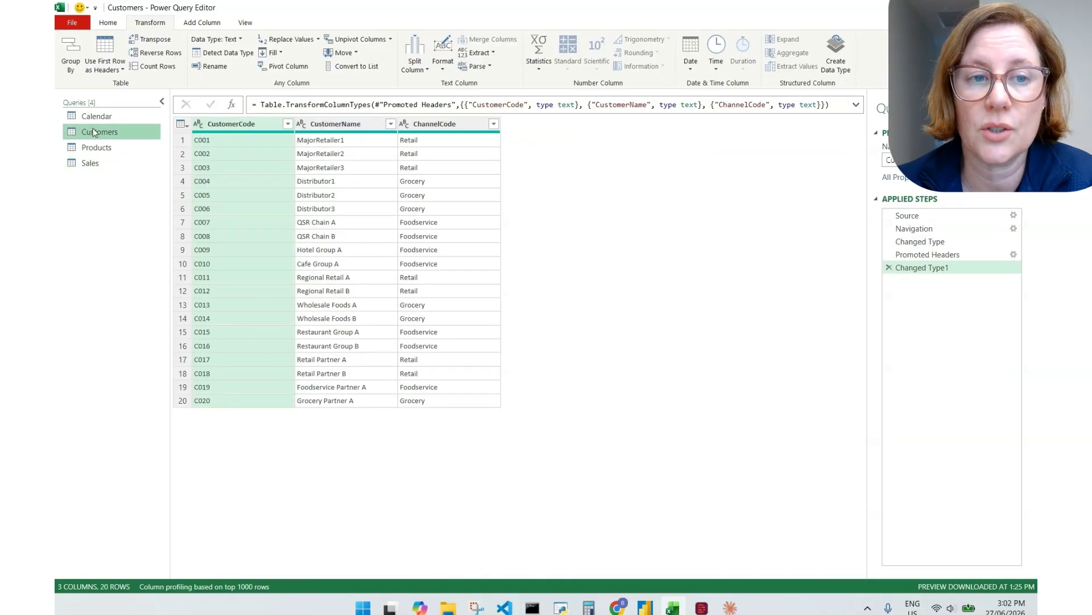
pyautogui.click(104, 165)
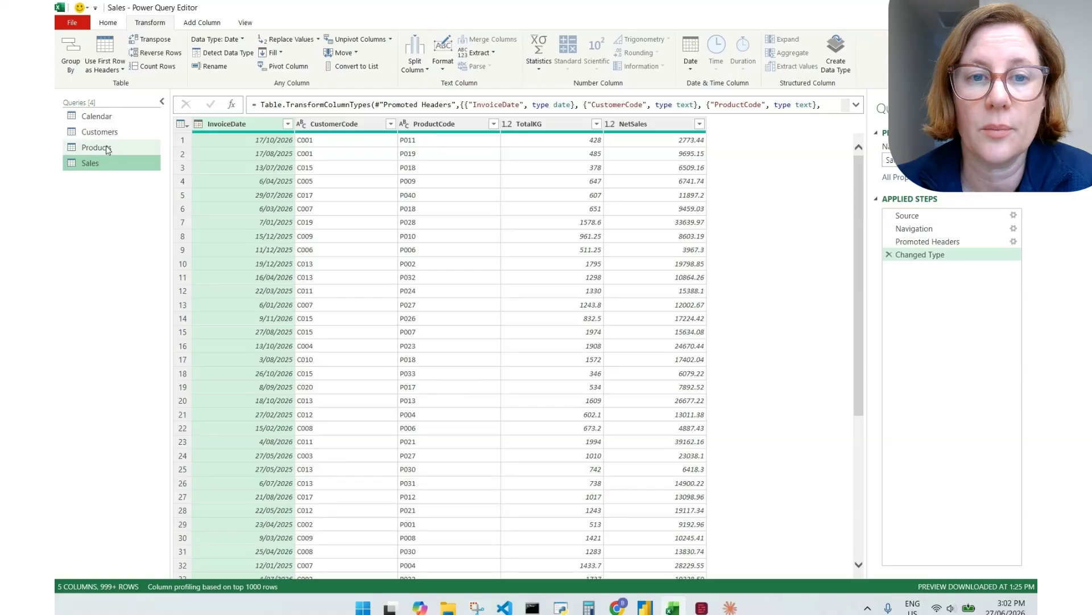
pyautogui.click(114, 148)
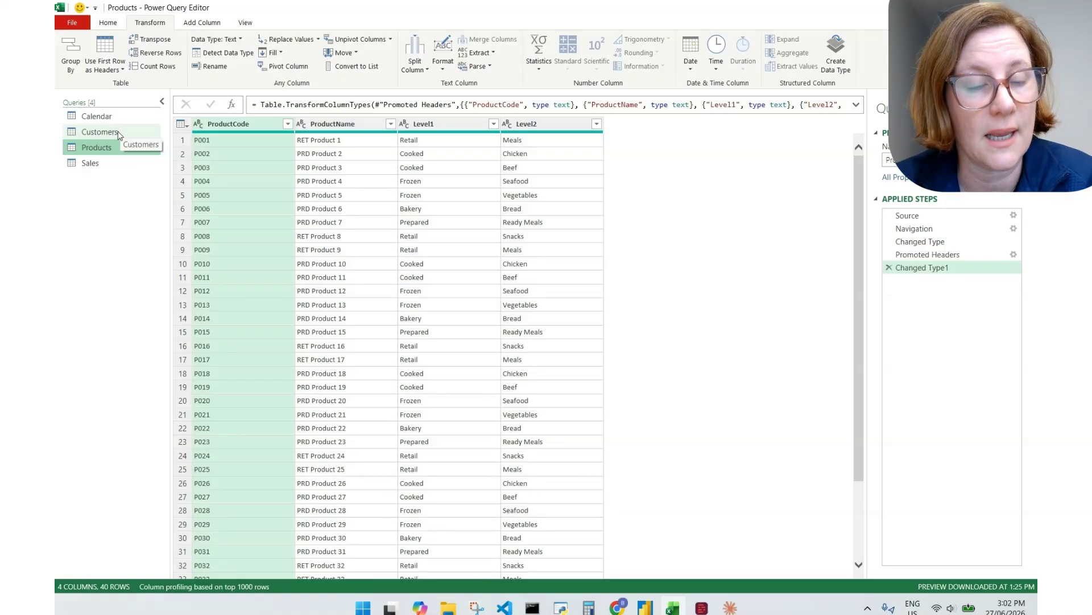
pyautogui.click(107, 165)
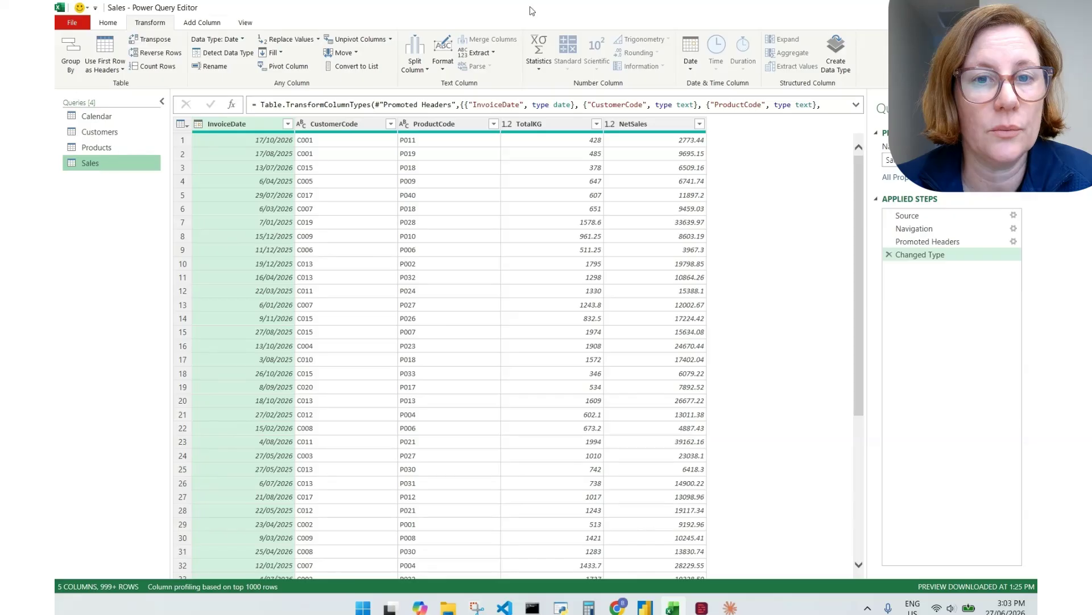
pyautogui.click(108, 26)
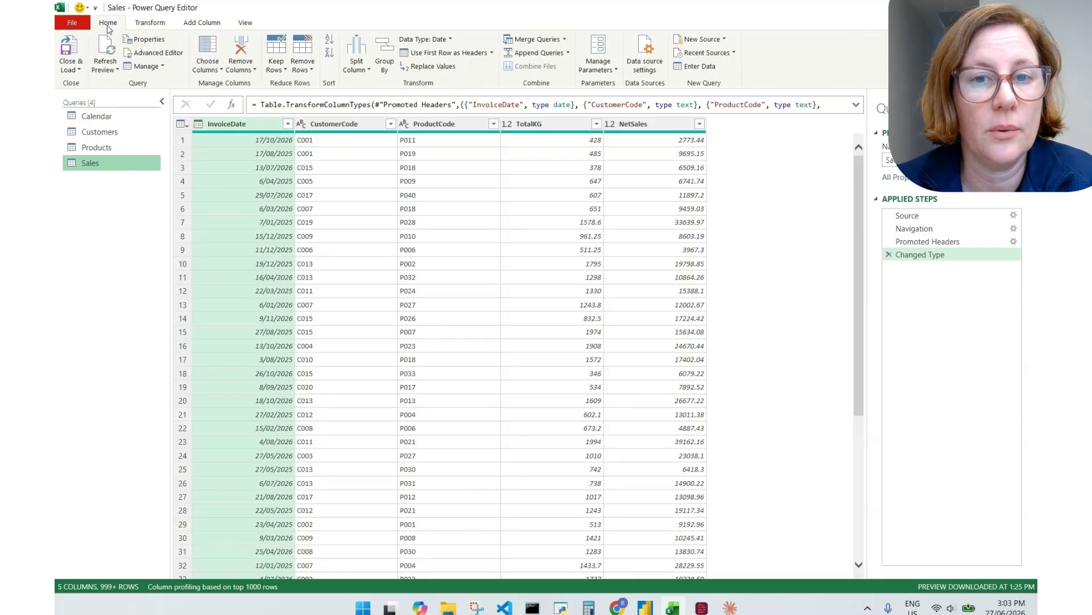
# Left-outer merge Customers into Sales, matching CustomerCode in both tables
pyautogui.click(535, 39)
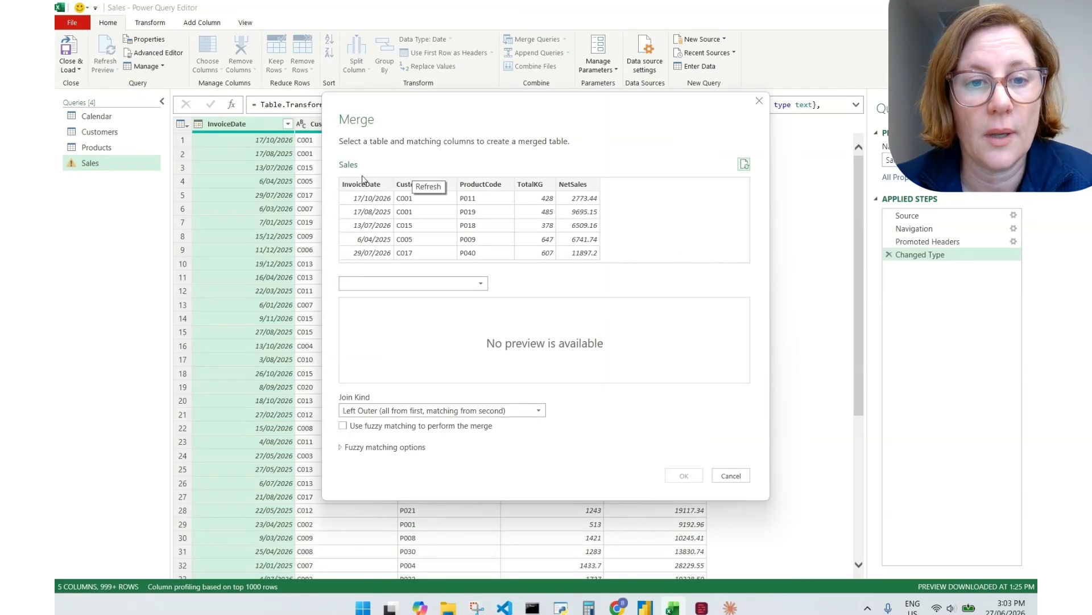
pyautogui.click(383, 283)
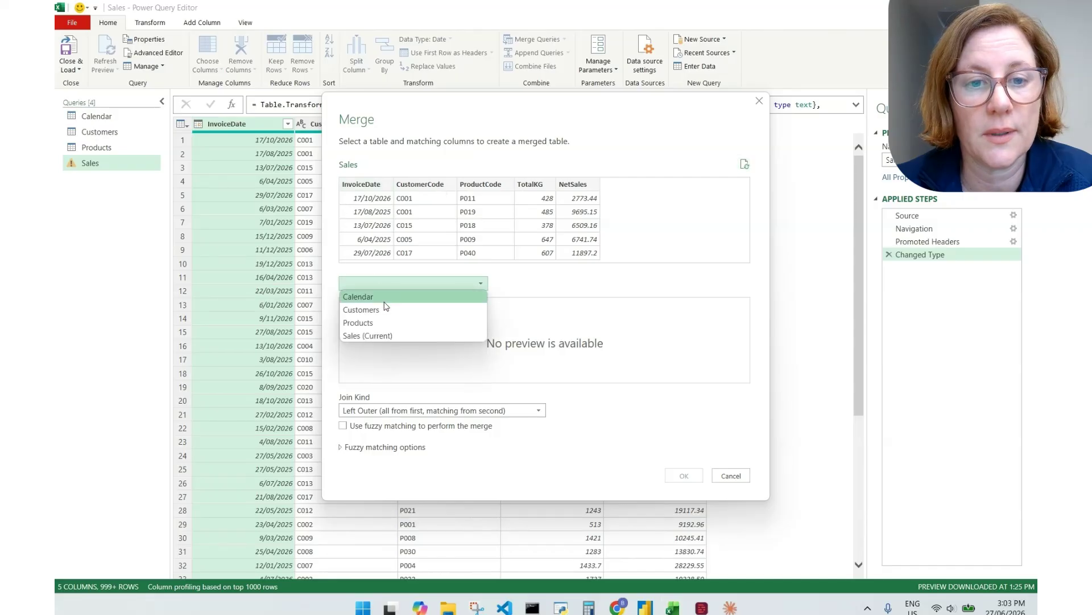
pyautogui.click(385, 310)
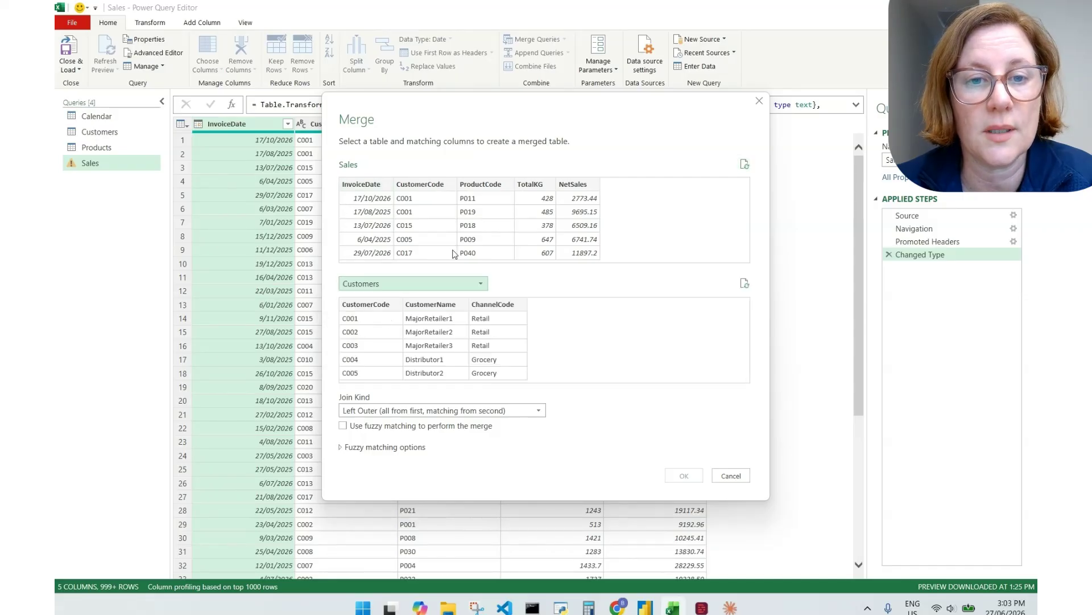
pyautogui.click(425, 186)
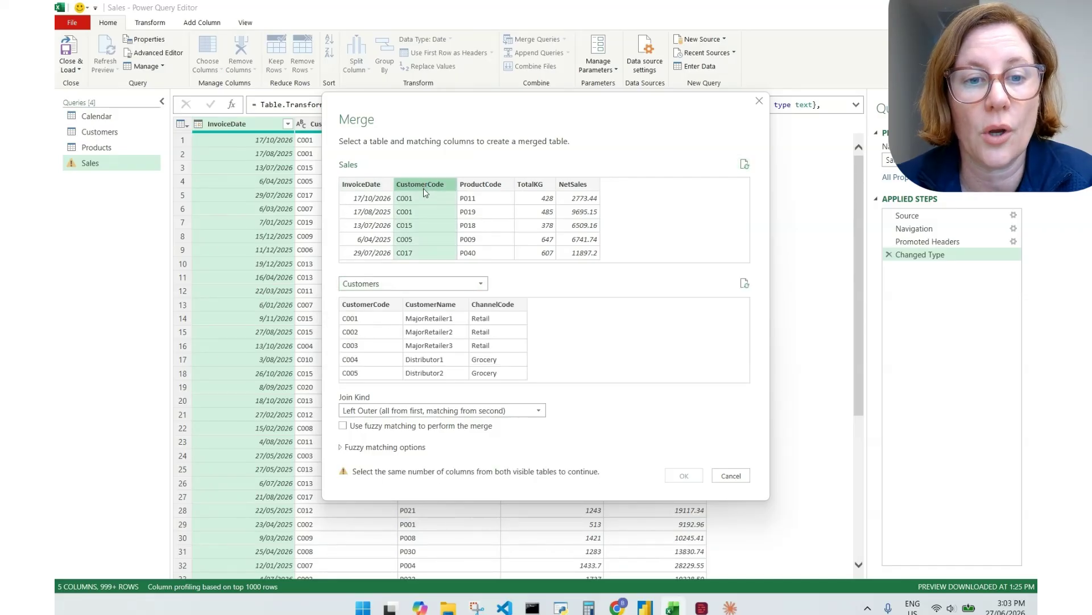
pyautogui.click(377, 305)
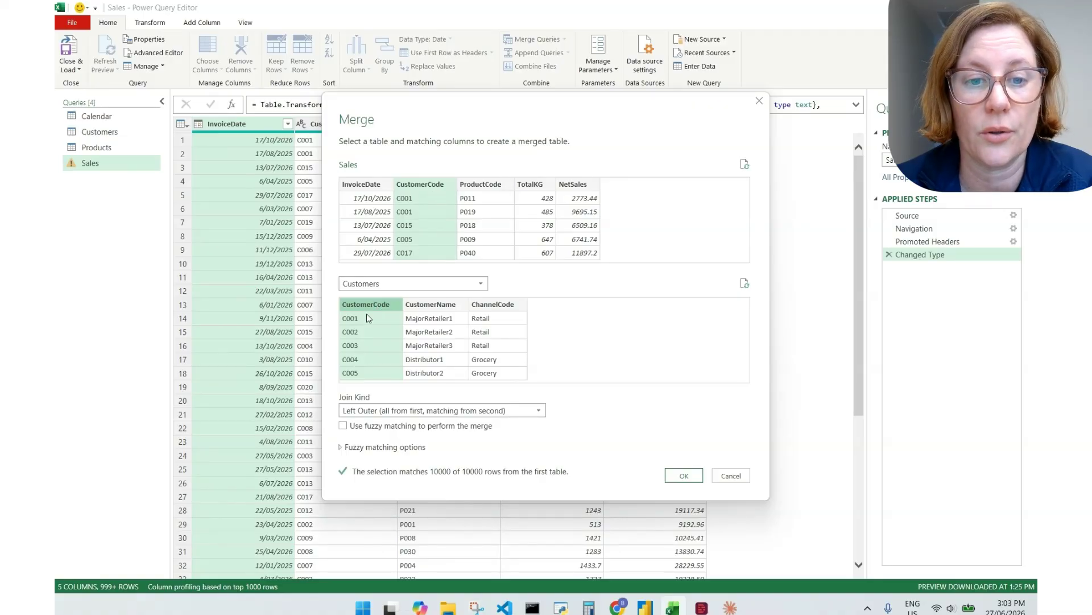
pyautogui.click(682, 476)
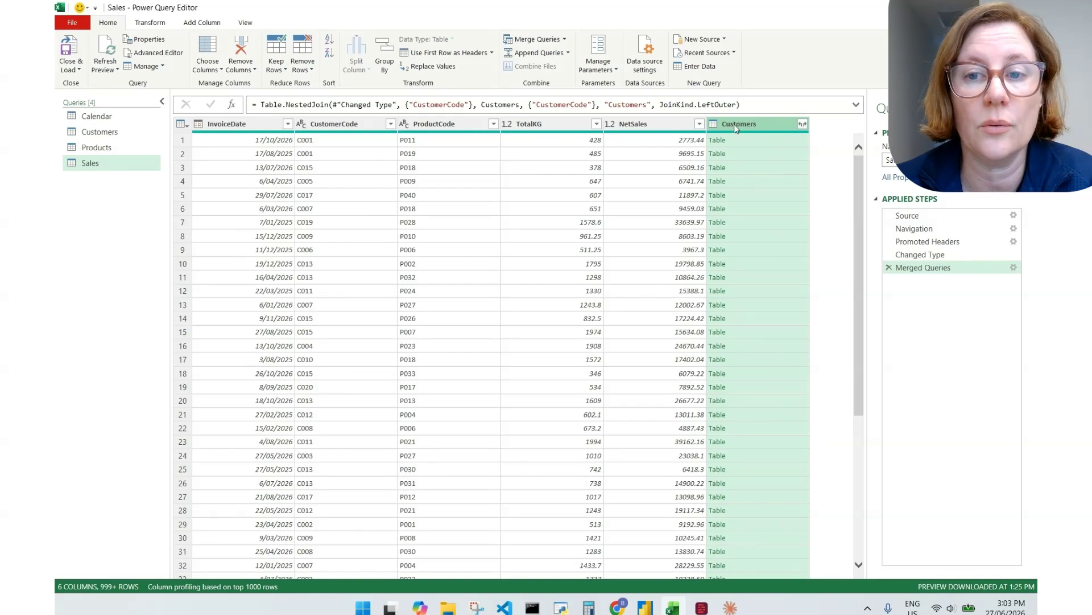
# Expand the Customers column to only CustomerName and ChannelCode, with no column-name prefix
pyautogui.click(803, 124)
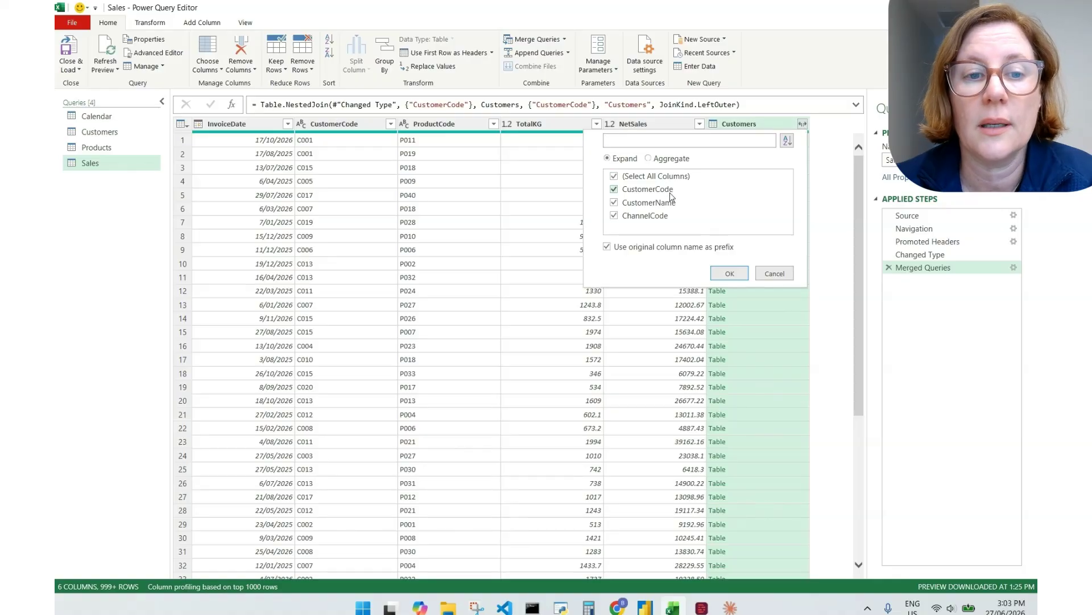
pyautogui.click(643, 177)
pyautogui.click(643, 205)
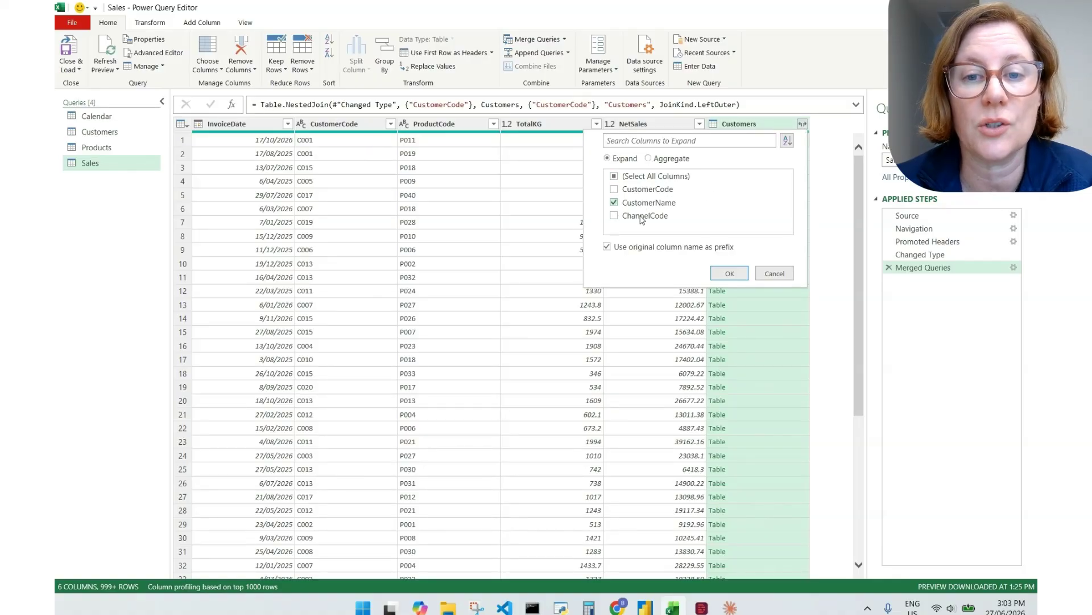
pyautogui.click(642, 217)
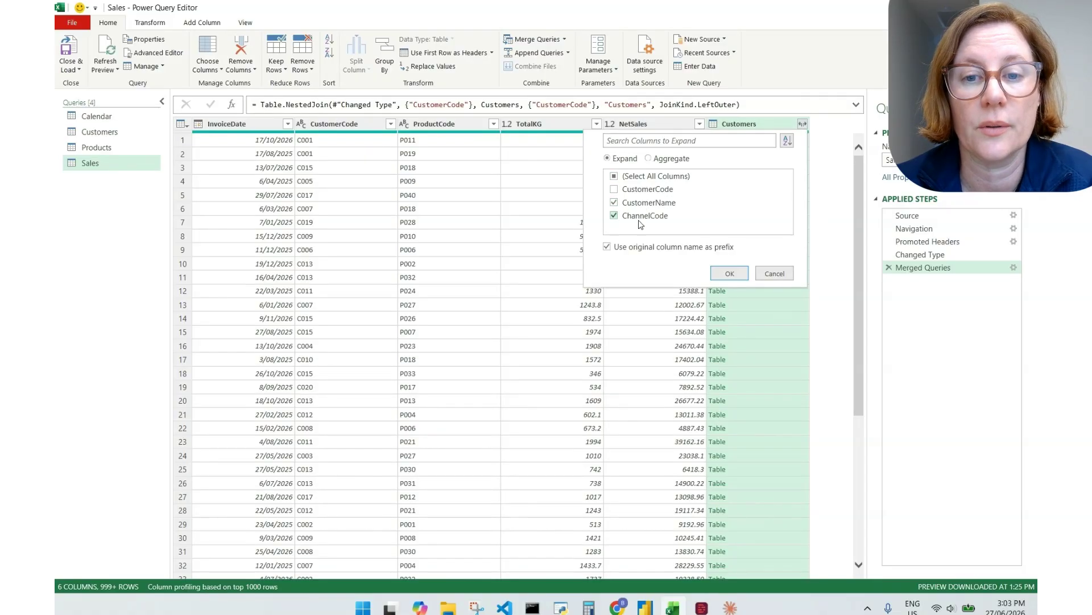
pyautogui.click(629, 249)
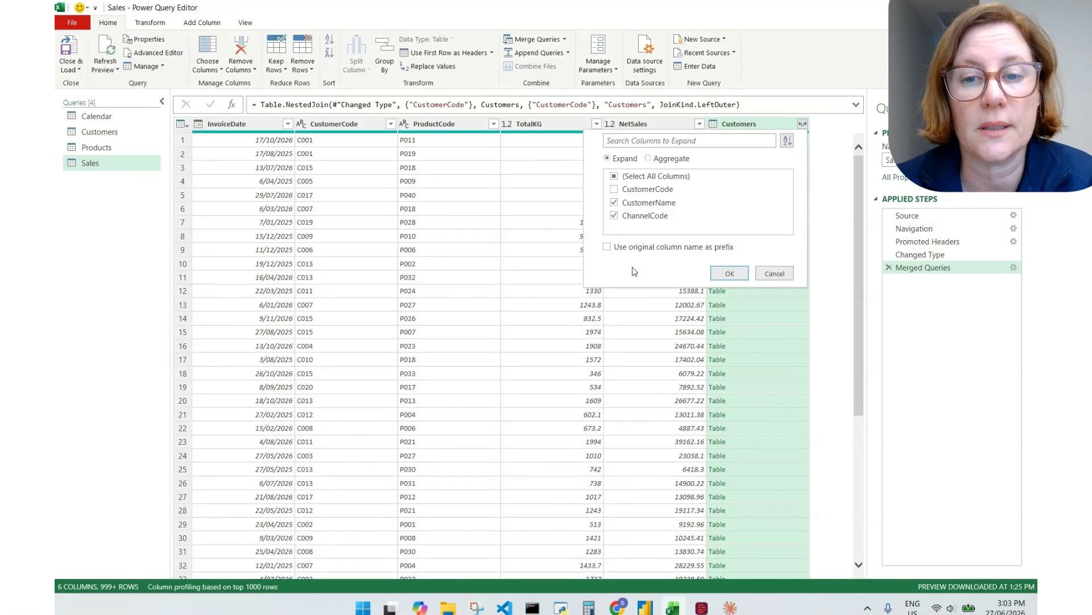
pyautogui.click(730, 274)
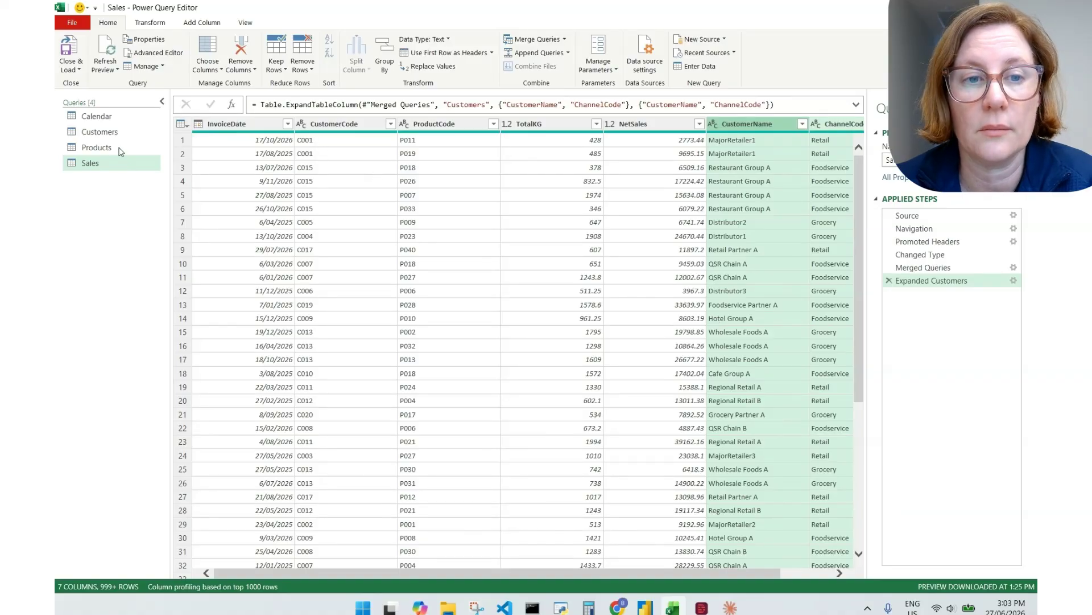
pyautogui.click(110, 133)
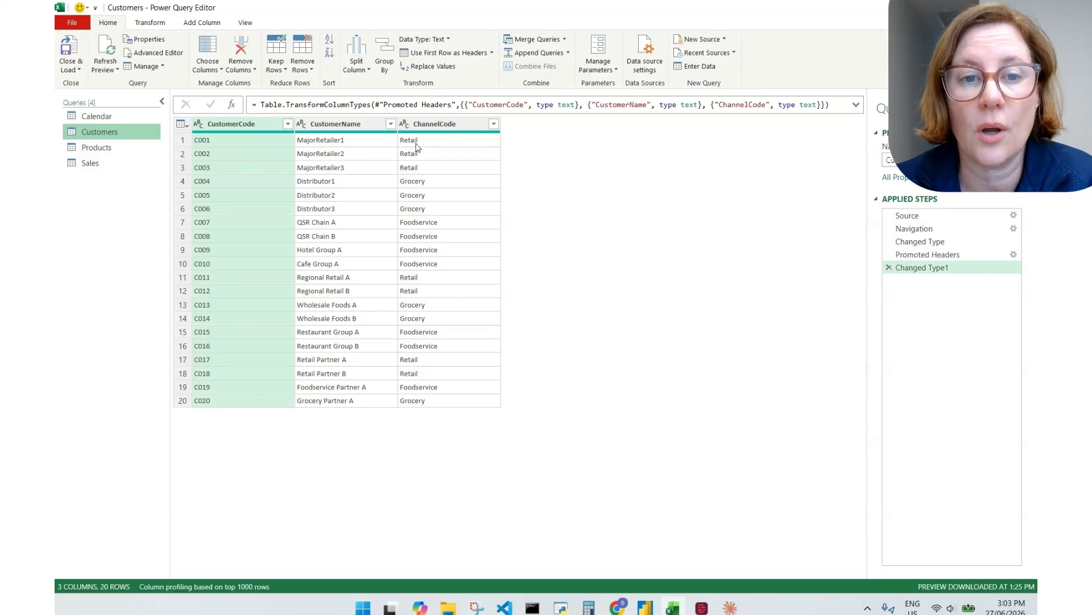
pyautogui.click(90, 164)
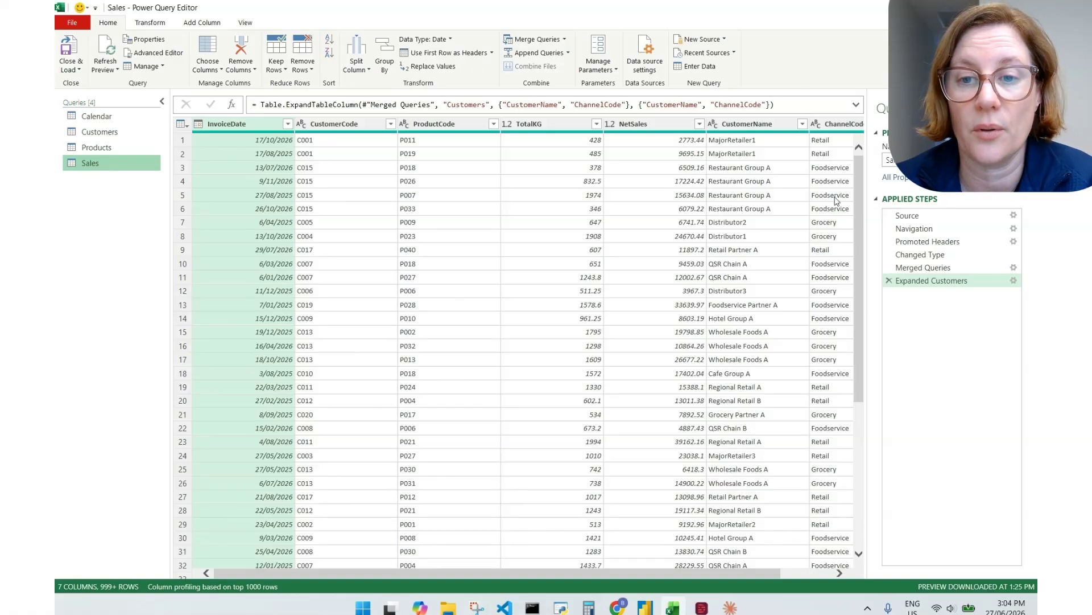
pyautogui.click(95, 148)
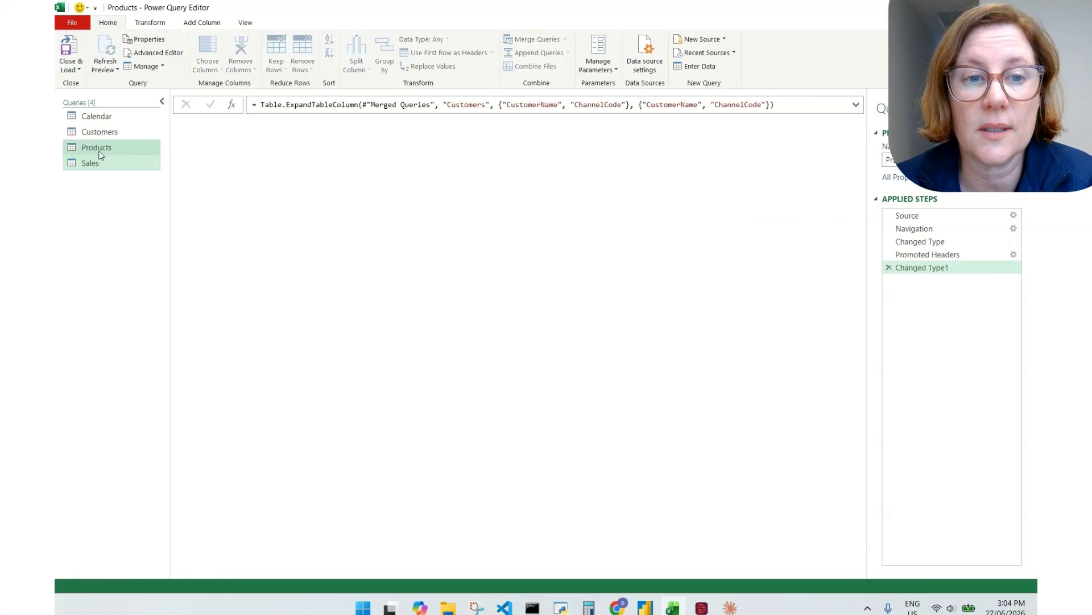
pyautogui.click(100, 164)
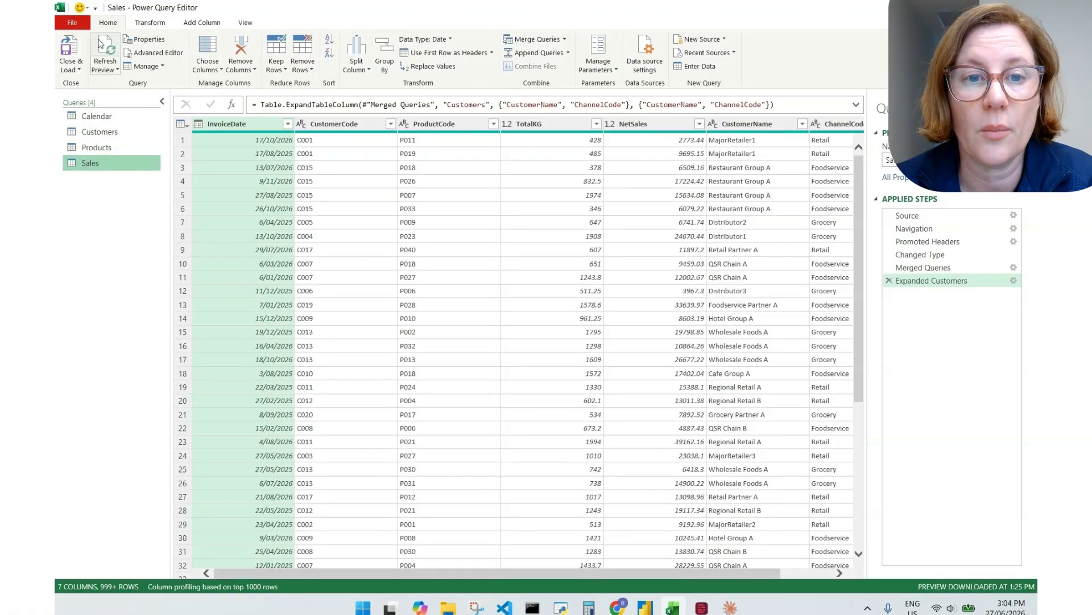
# Left-outer merge Products into Sales, matching ProductCode in both tables
pyautogui.click(522, 40)
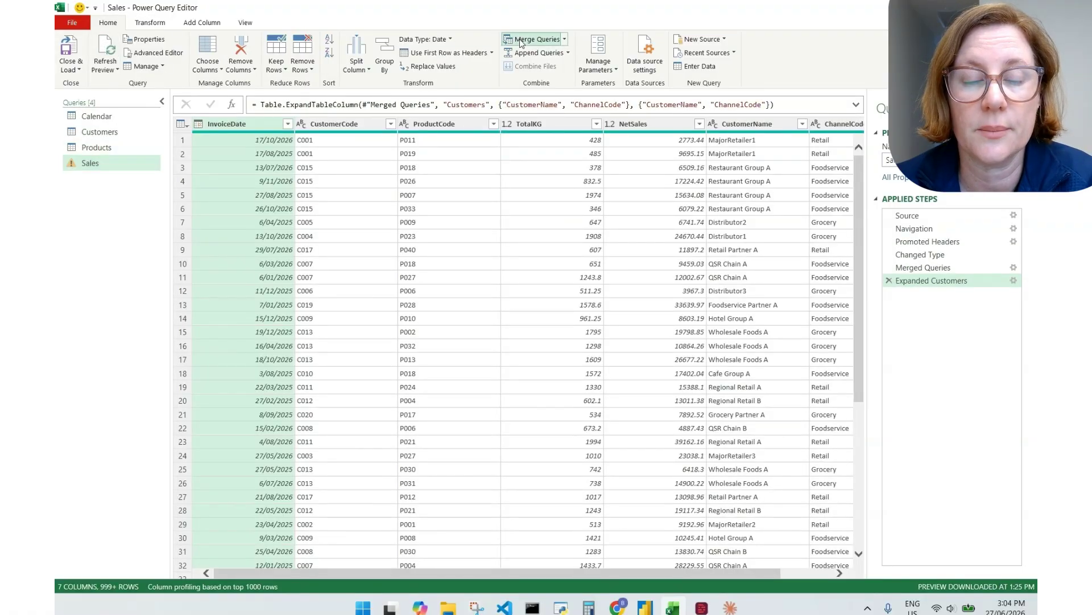
pyautogui.click(486, 184)
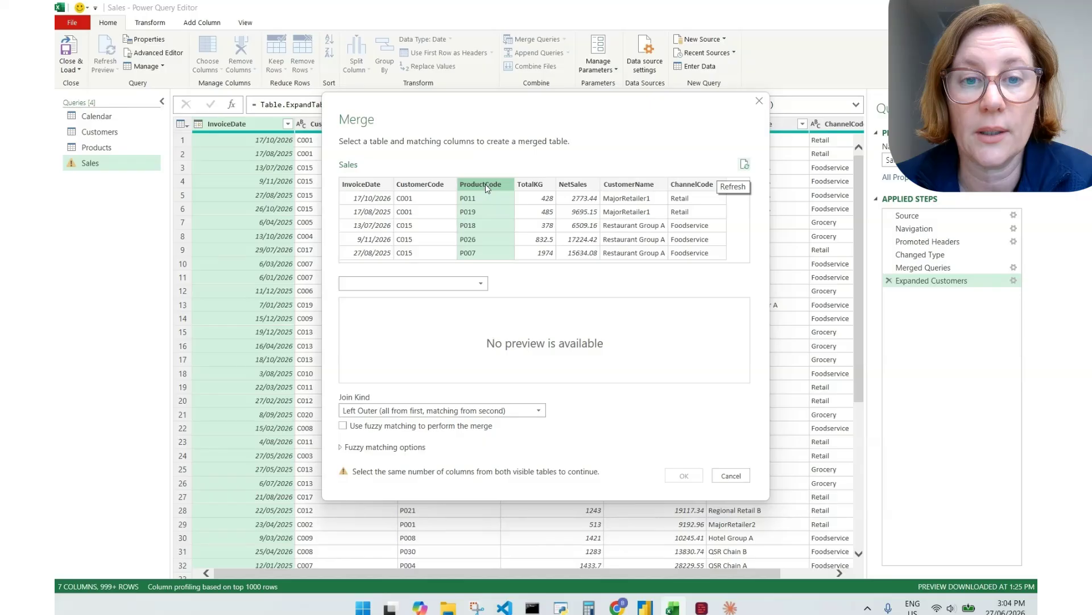
pyautogui.click(409, 283)
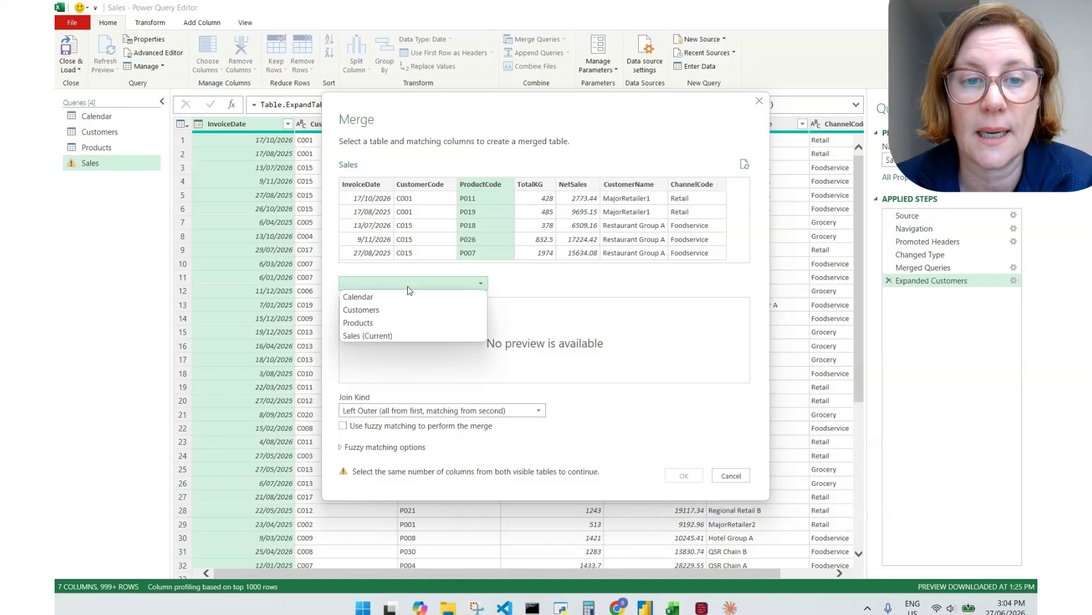
pyautogui.click(359, 319)
pyautogui.click(359, 312)
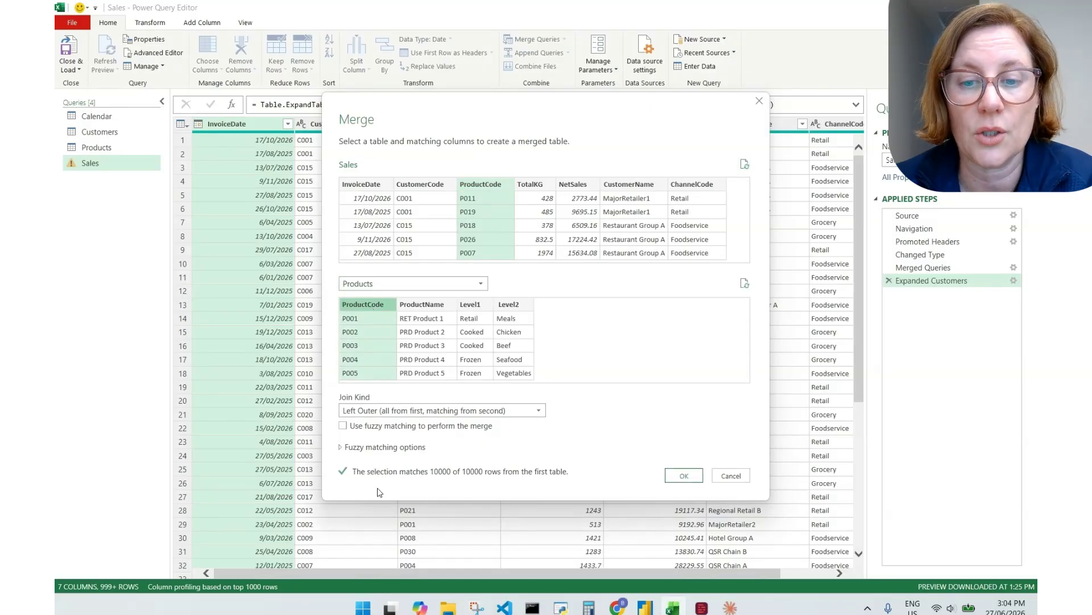
pyautogui.click(683, 476)
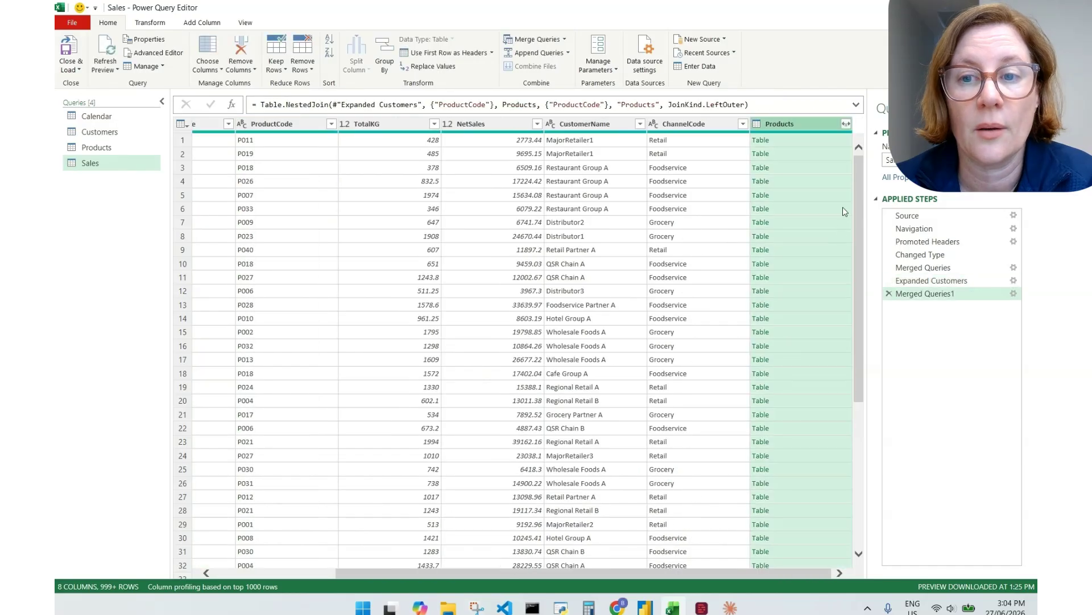
# Expand Products into ProductName, Level1 and Level2, leaving out the duplicate ProductCode
pyautogui.click(846, 124)
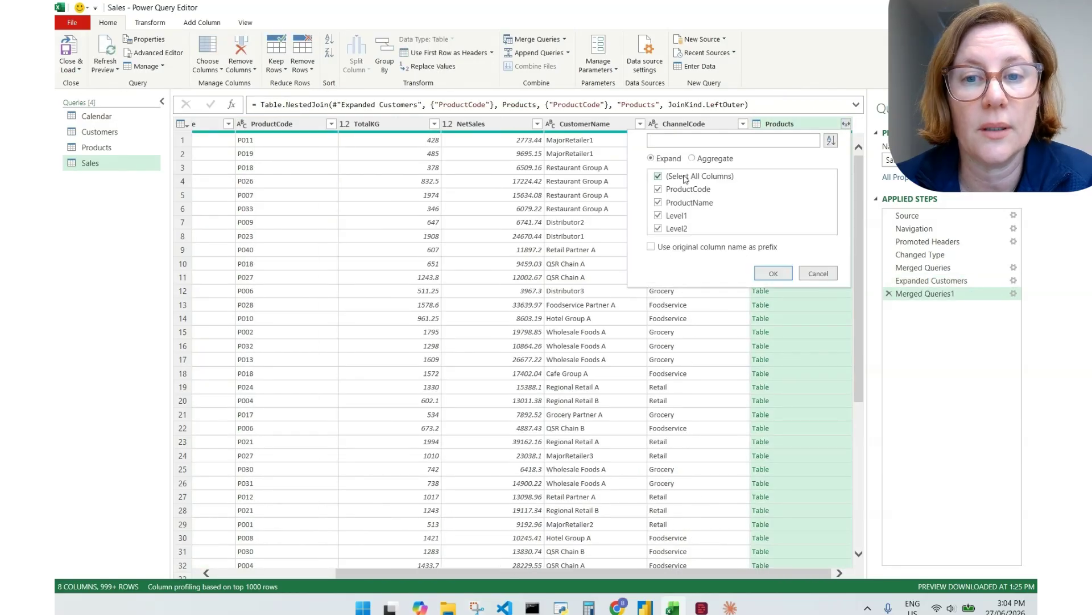
pyautogui.click(675, 190)
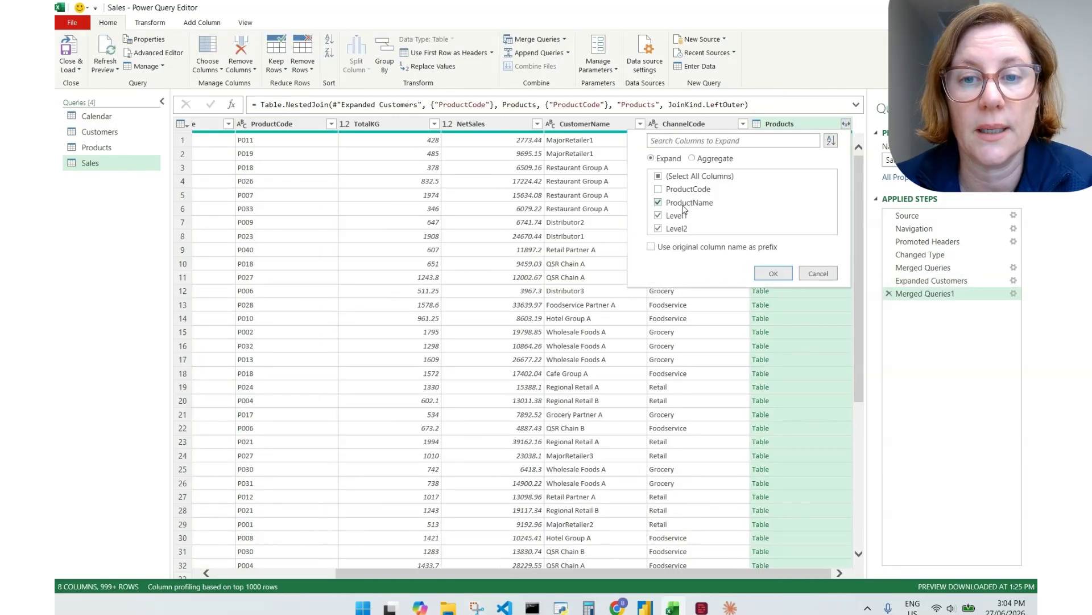
pyautogui.click(774, 274)
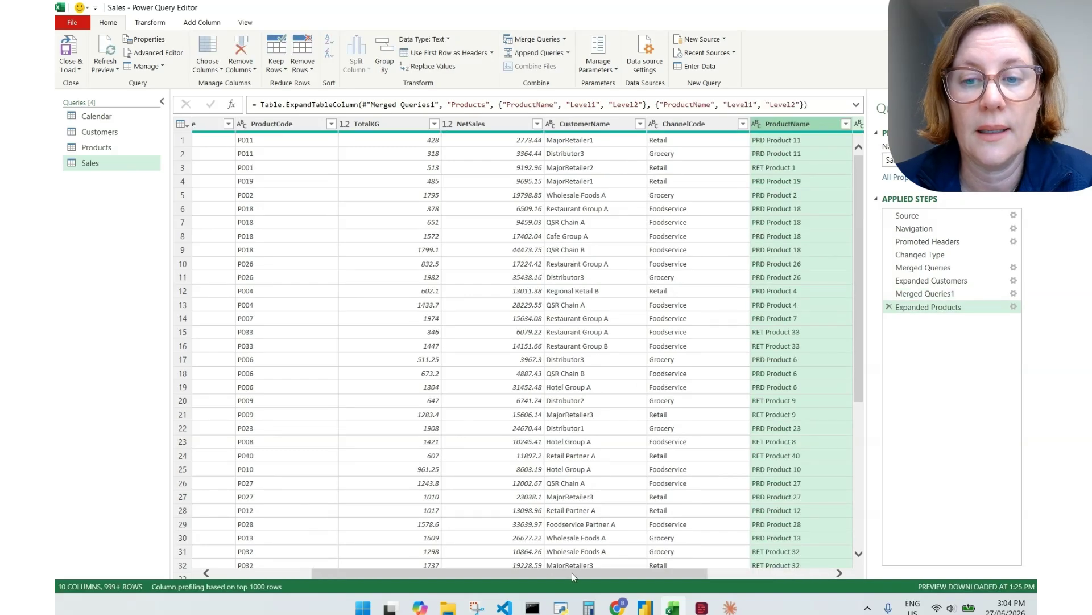
pyautogui.moveTo(571, 573); pyautogui.dragTo(763, 576)
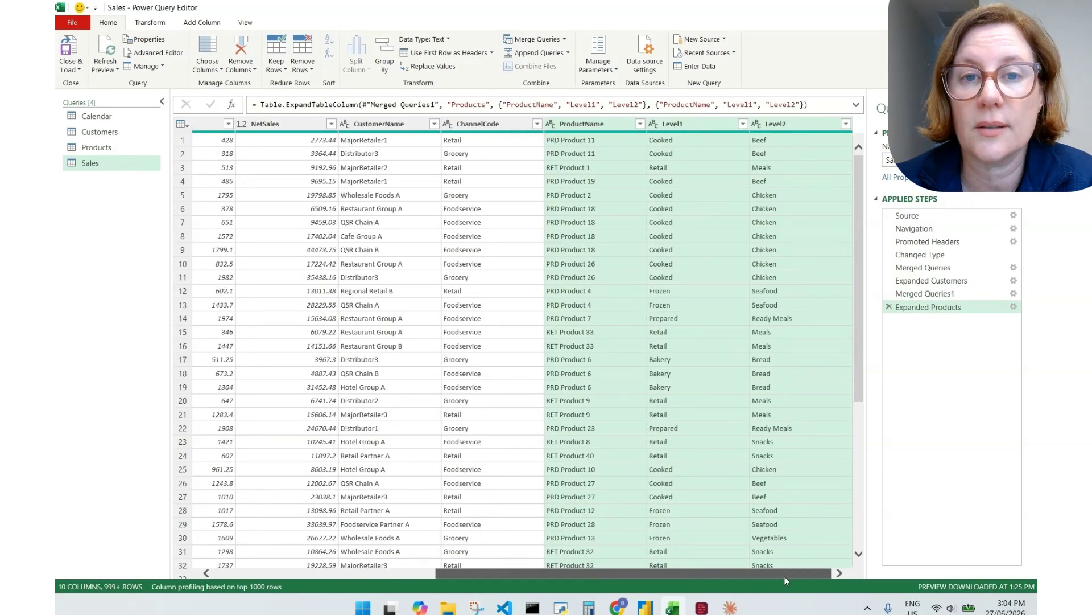
pyautogui.moveTo(780, 577); pyautogui.dragTo(846, 592)
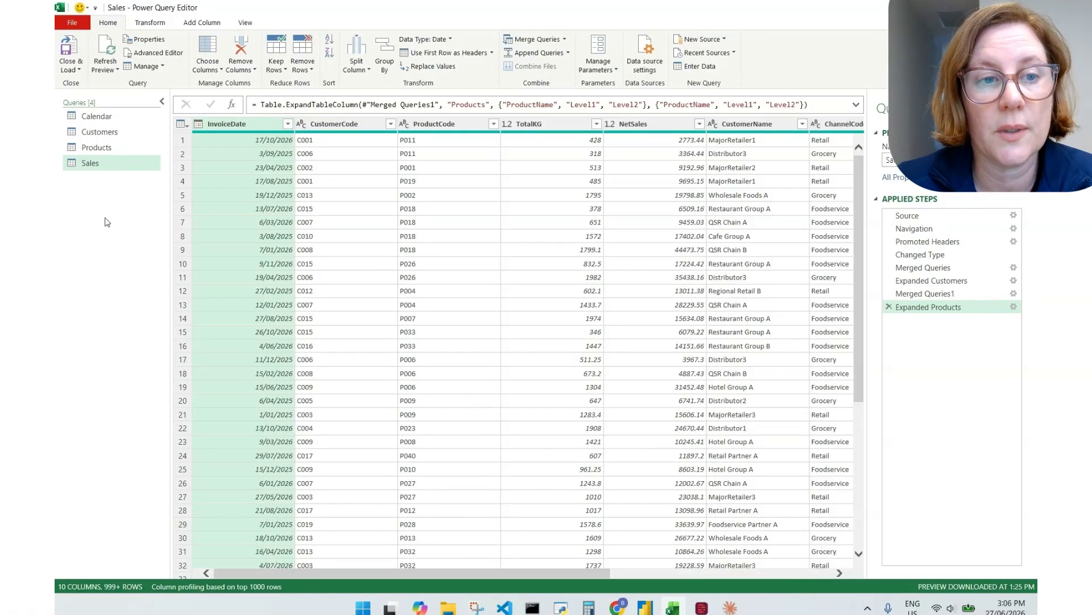
# Inspect the Calendar query's data and return to the Sales query
pyautogui.click(116, 117)
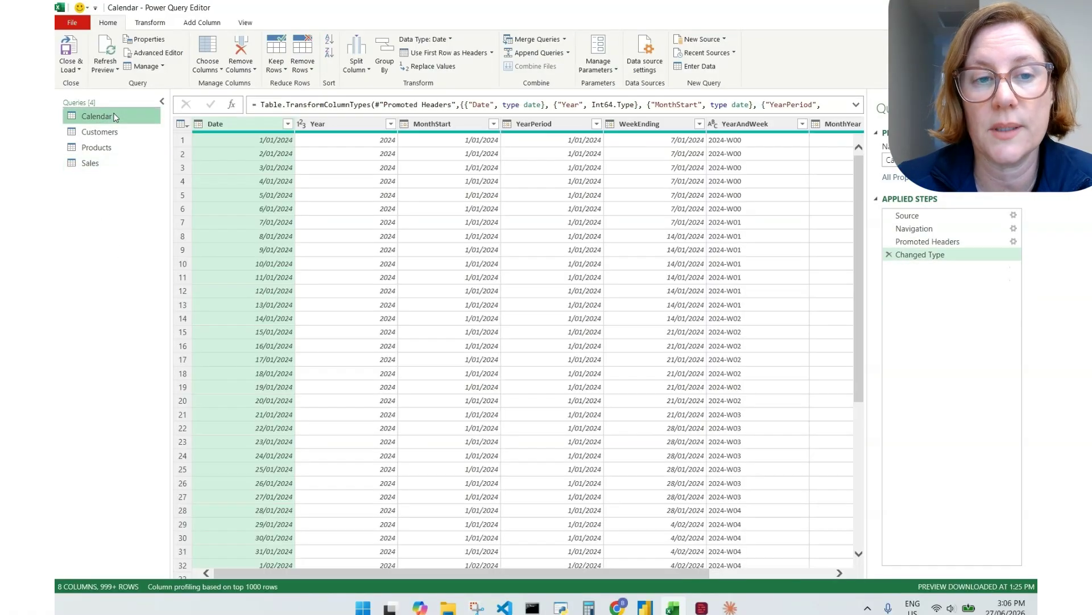
pyautogui.moveTo(395, 573); pyautogui.dragTo(278, 596)
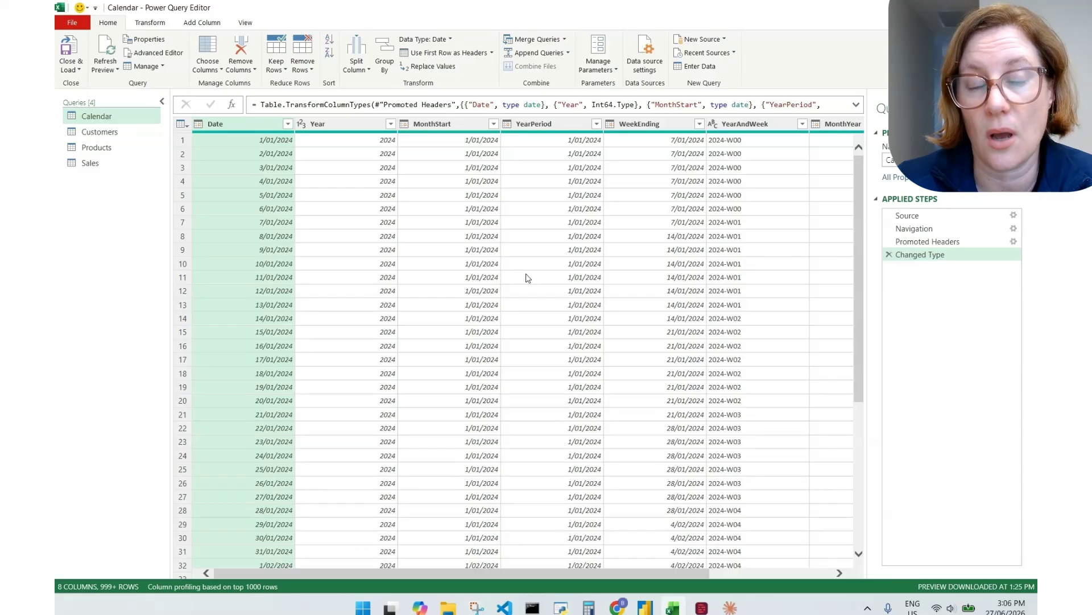
pyautogui.click(91, 162)
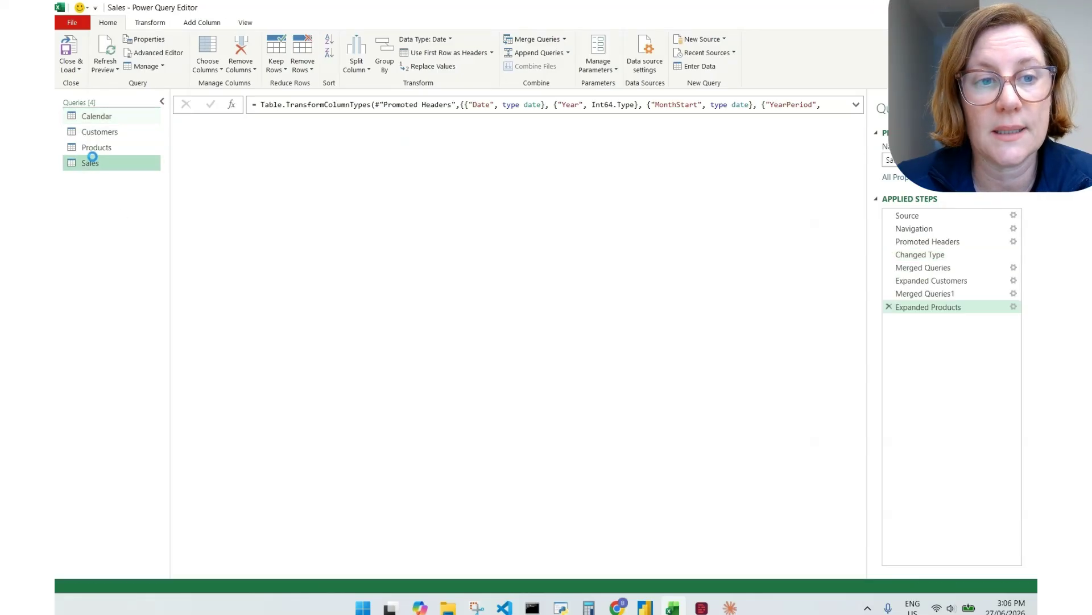
# Merge Calendar into Sales, matching InvoiceDate to the Calendar's Date column
pyautogui.click(534, 40)
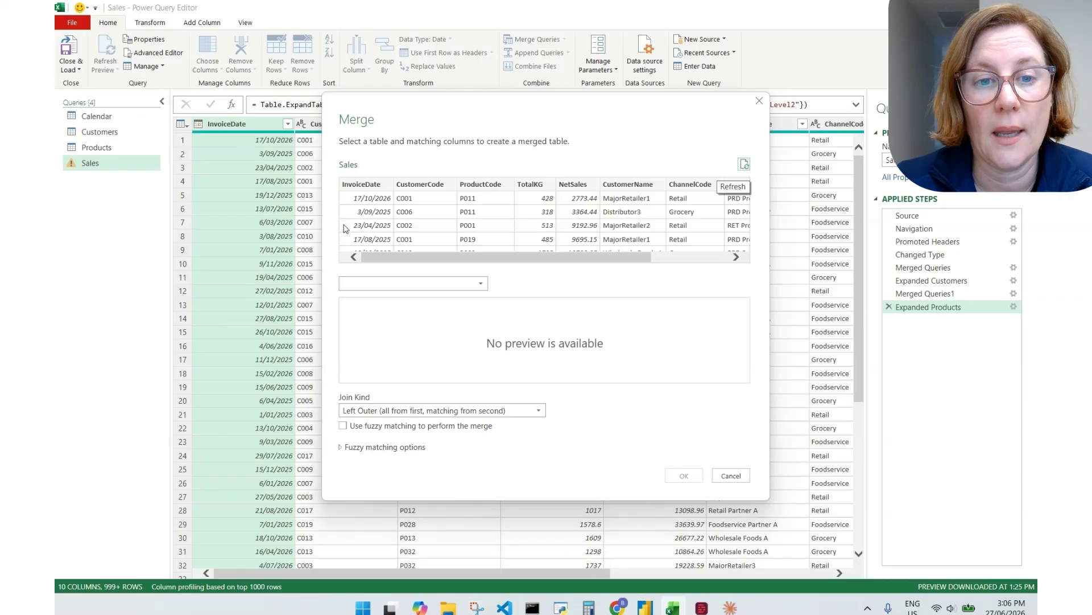
pyautogui.click(393, 283)
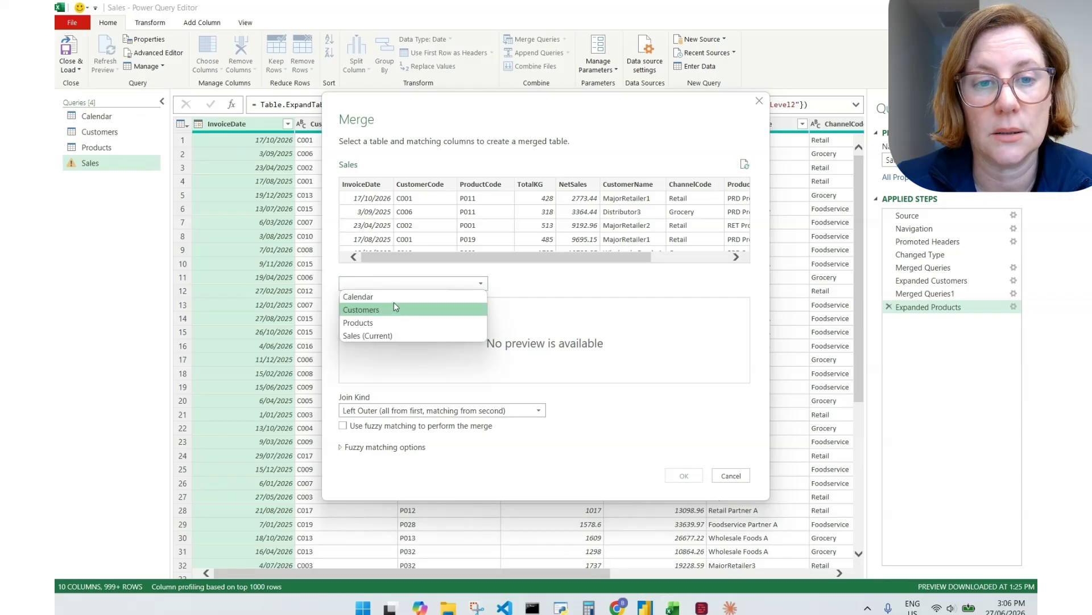
pyautogui.click(396, 297)
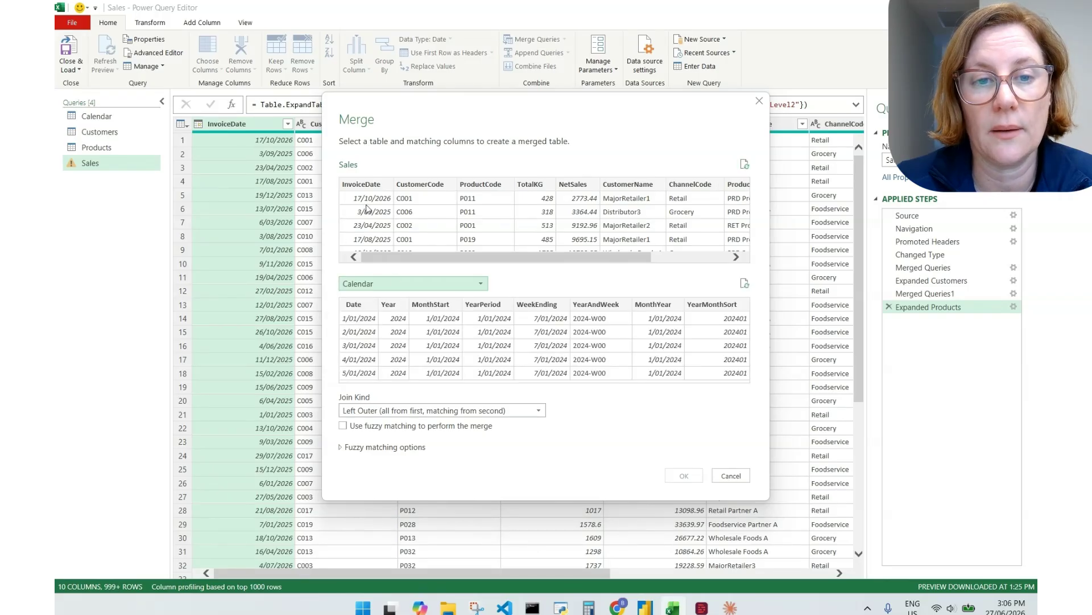
pyautogui.click(370, 185)
pyautogui.click(361, 307)
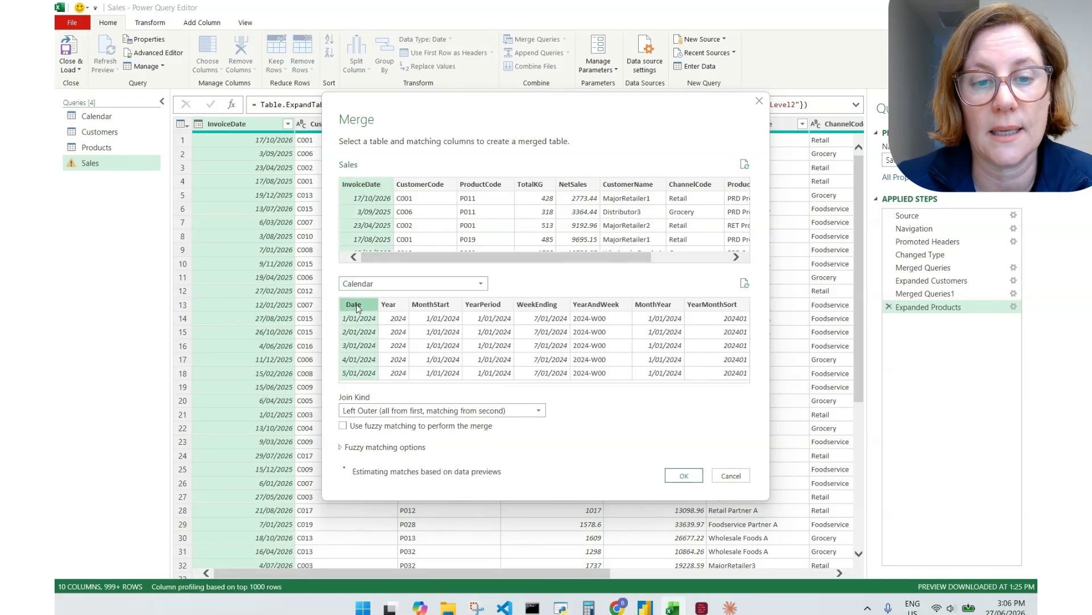
pyautogui.click(679, 476)
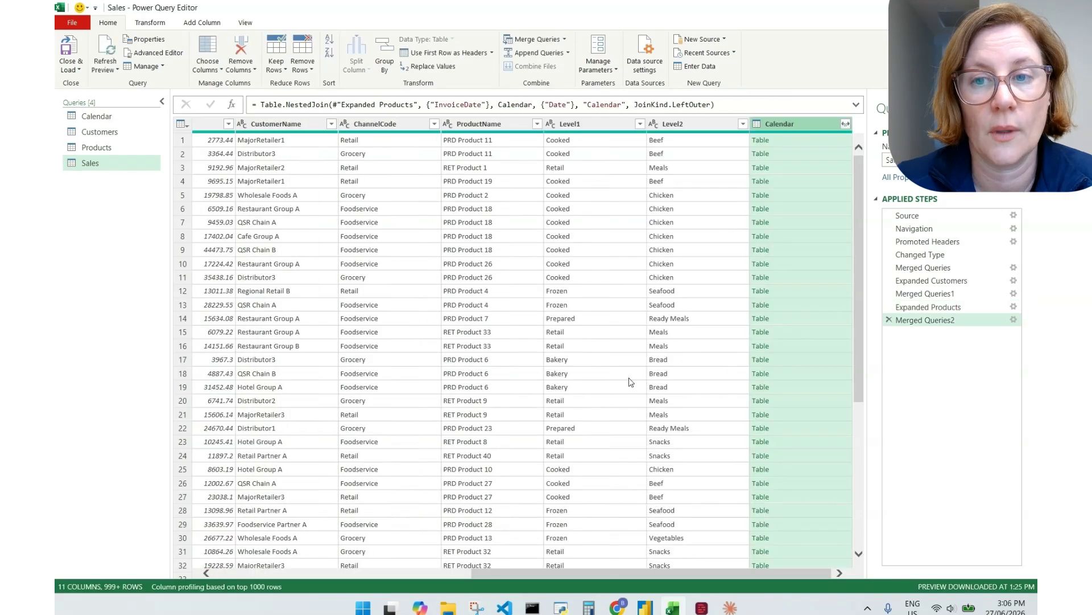
# Expand the Calendar column into just a Year column, clearing all other fields
pyautogui.click(845, 124)
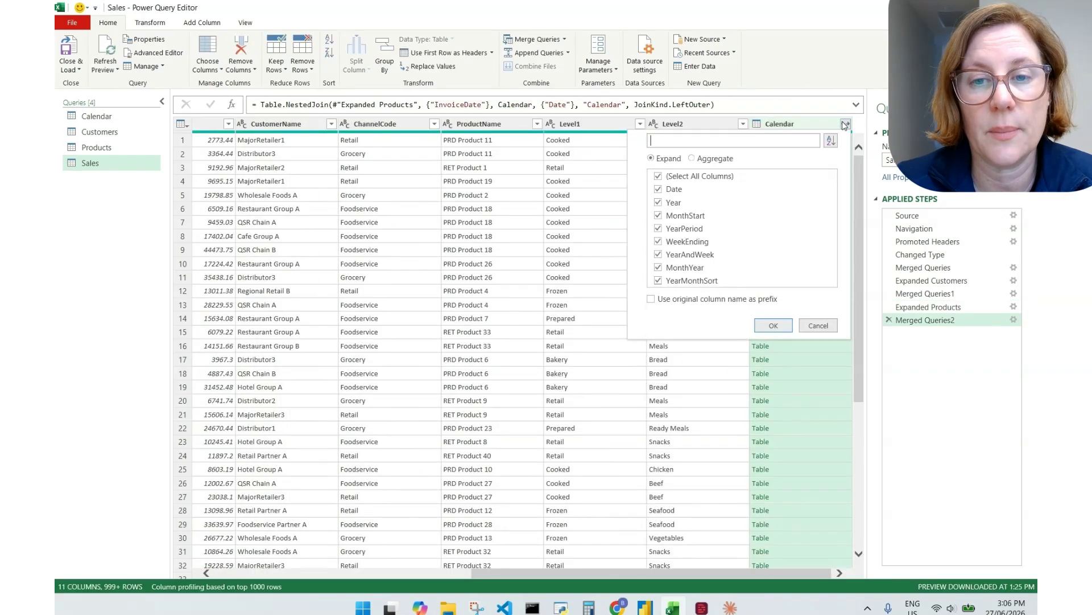
pyautogui.click(659, 177)
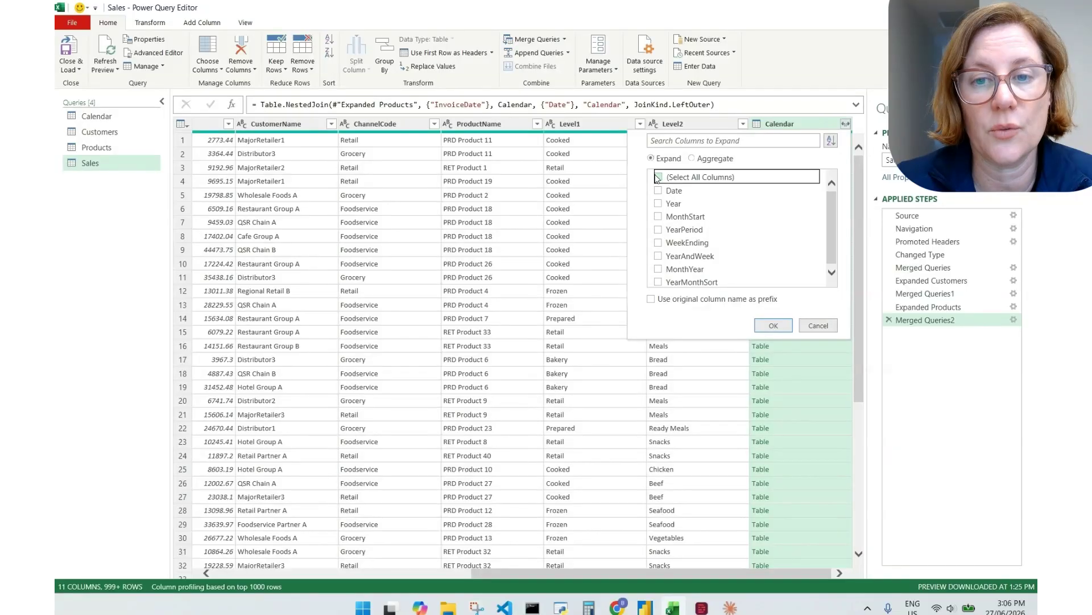
pyautogui.click(659, 204)
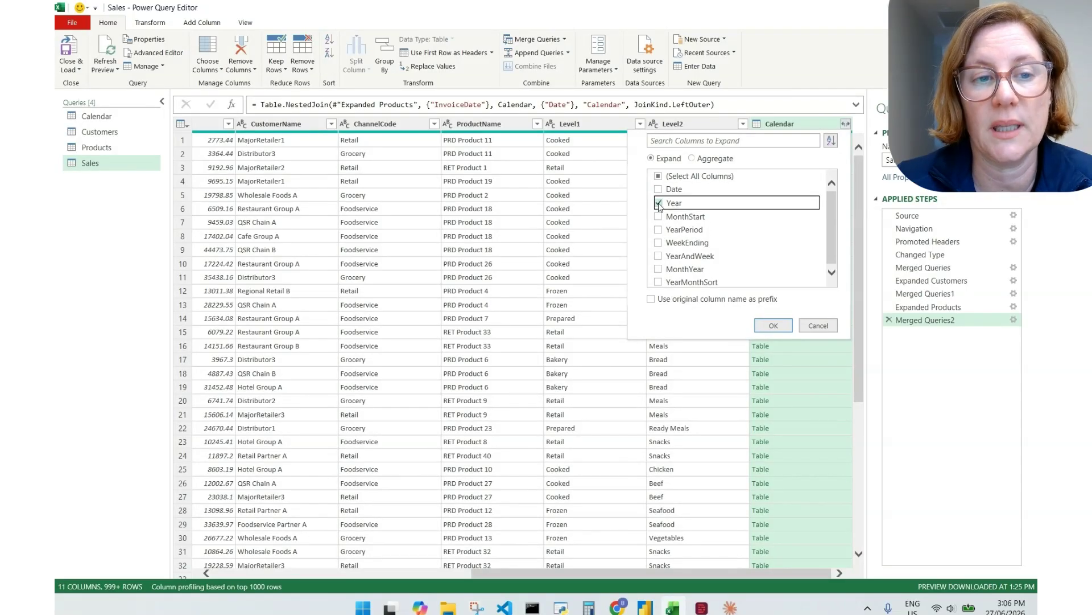
pyautogui.click(775, 326)
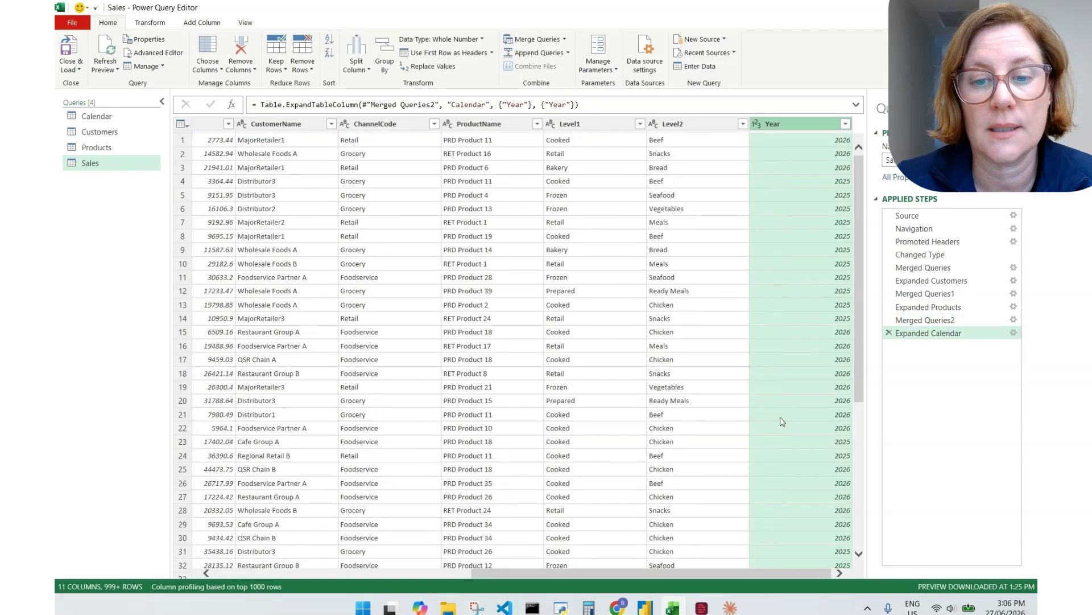
pyautogui.moveTo(605, 574); pyautogui.dragTo(826, 592)
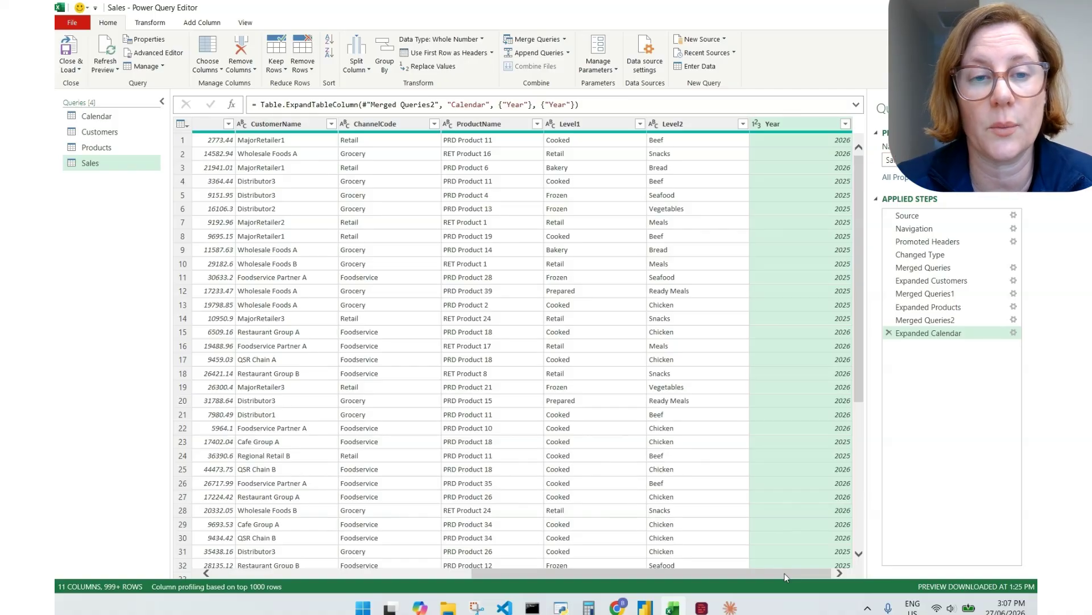
# Create a reference query from Sales and rename it 'Sales by Channel'
pyautogui.rightClick(94, 169)
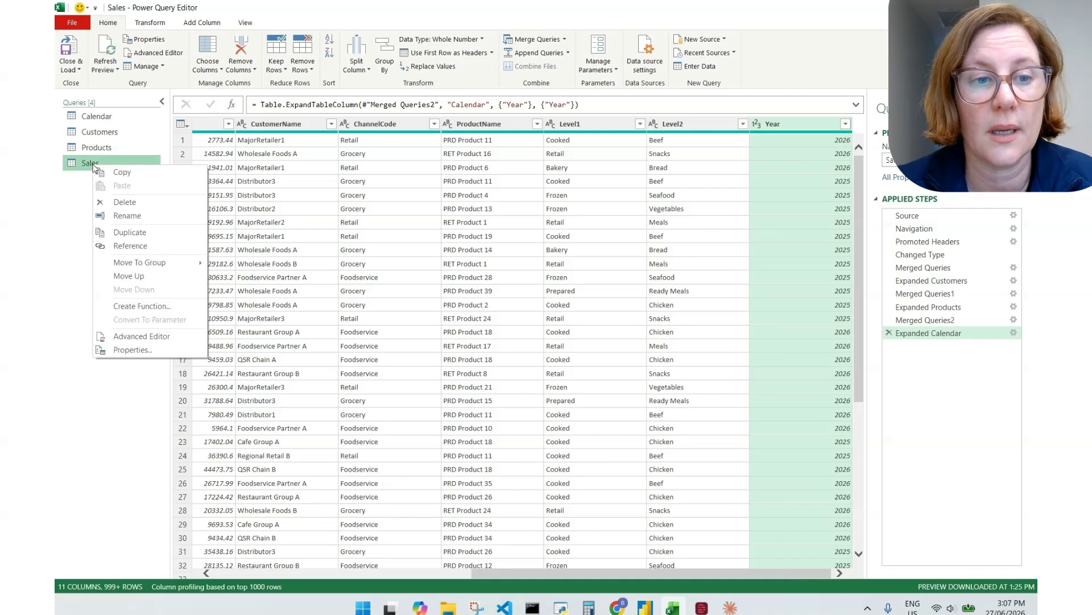
pyautogui.click(113, 246)
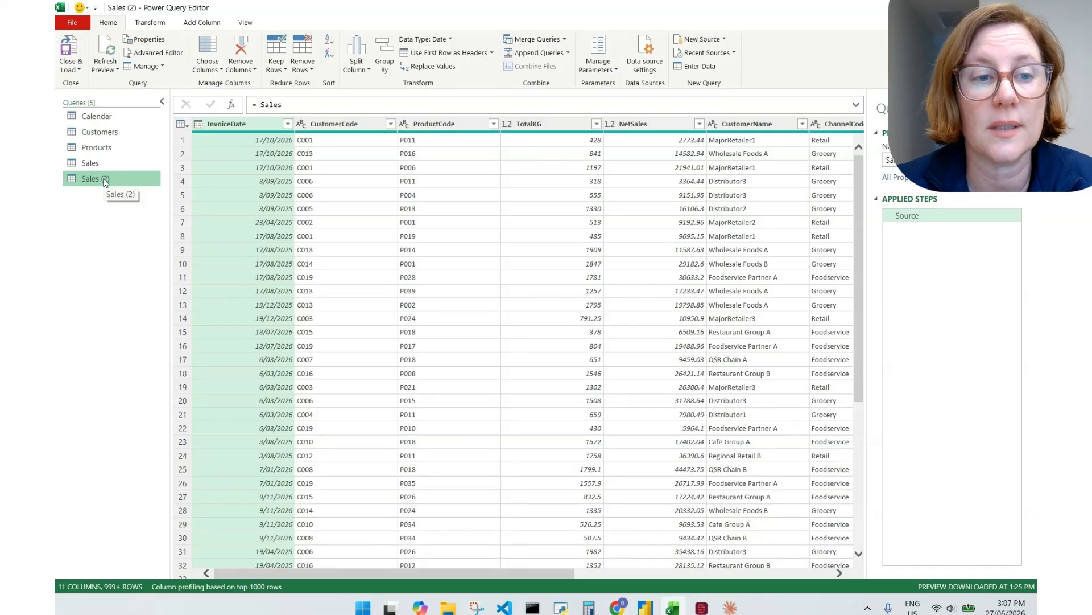
pyautogui.click(101, 163)
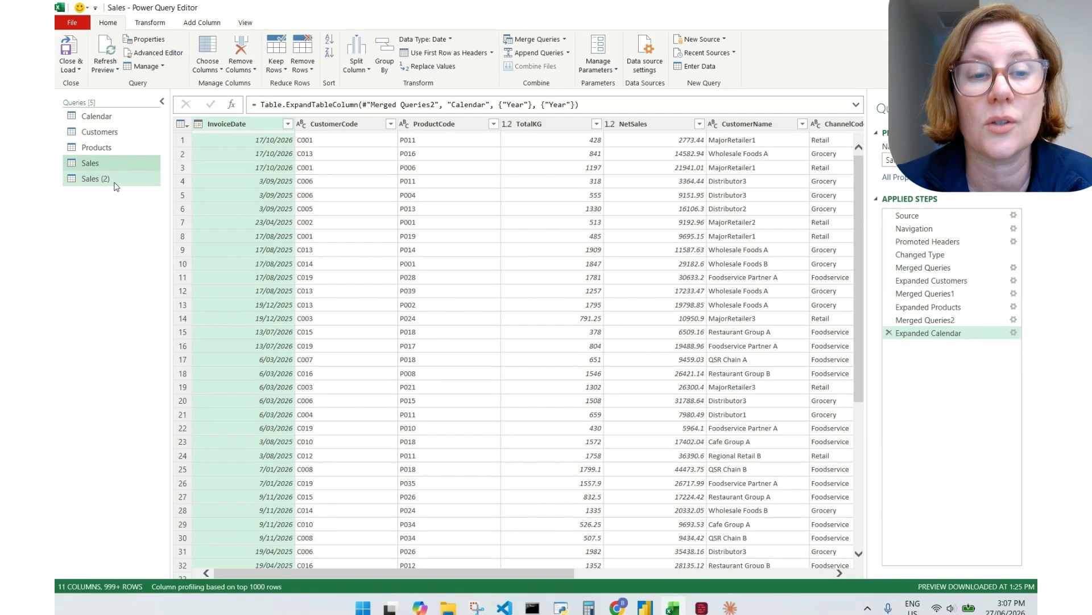
pyautogui.click(100, 179)
pyautogui.doubleClick(111, 178)
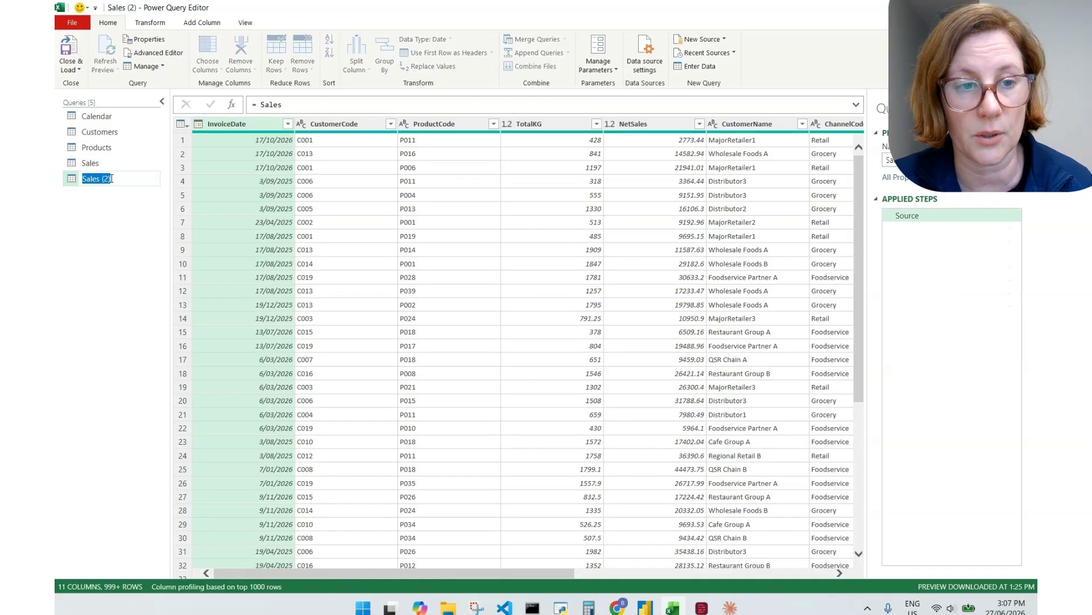
pyautogui.write('Sales by Channel')
pyautogui.press('Return')
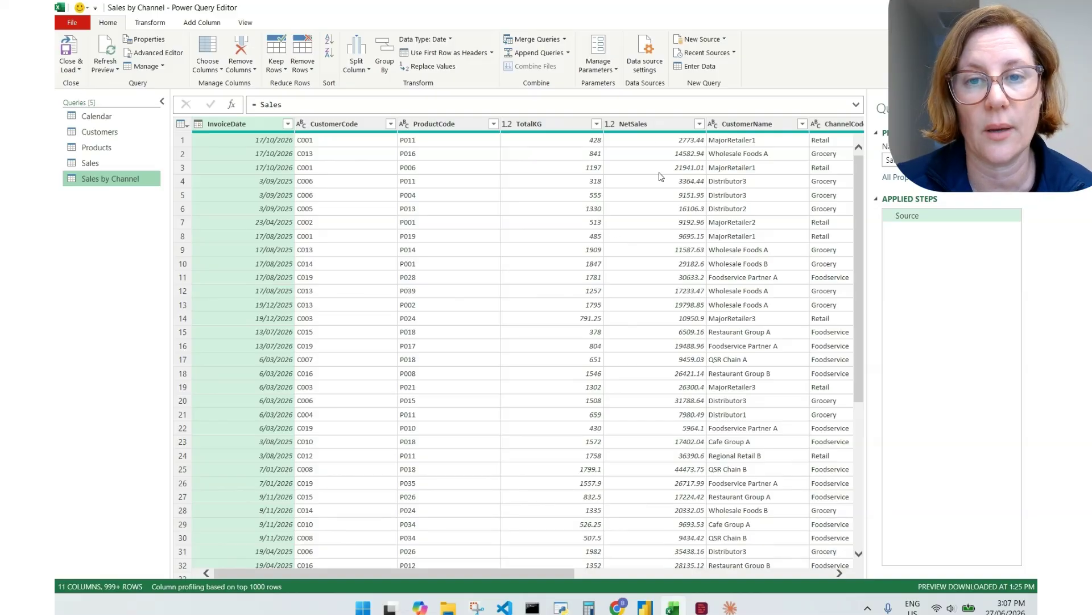
# Keep only the NetSales, ChannelCode and Year columns, removing all others
pyautogui.click(652, 125)
pyautogui.moveTo(374, 572); pyautogui.dragTo(652, 575)
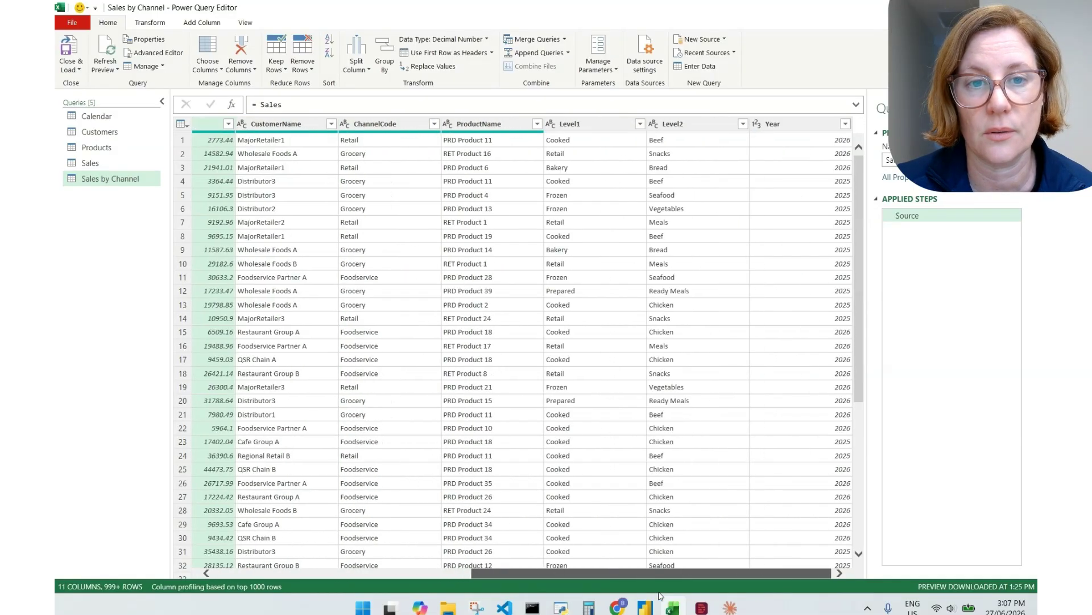
pyautogui.click(392, 124)
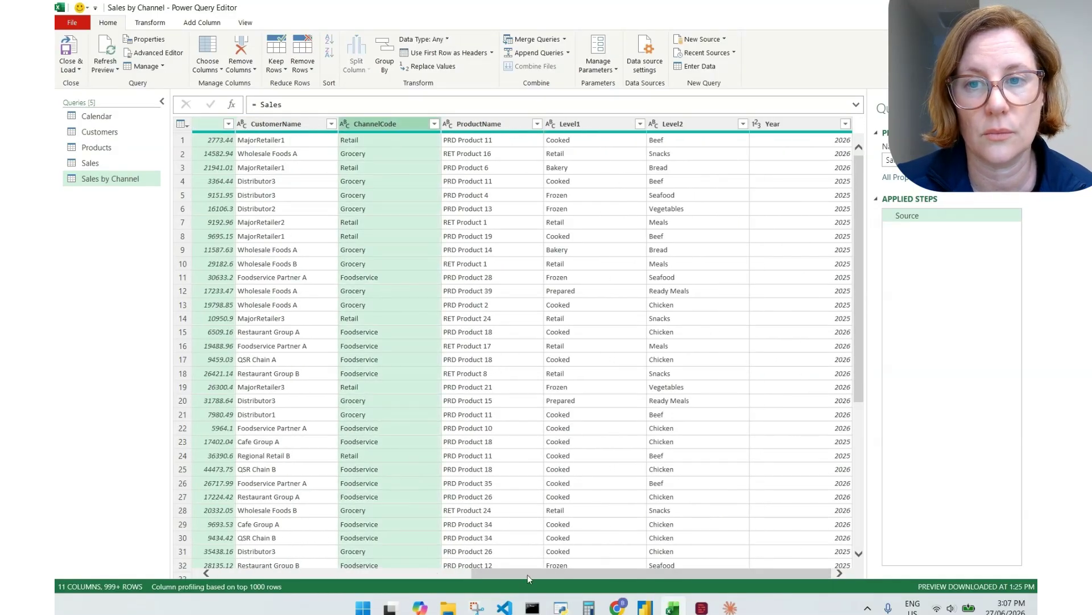
pyautogui.keyDown('ctrl'); pyautogui.click(796, 125); pyautogui.keyUp('ctrl')
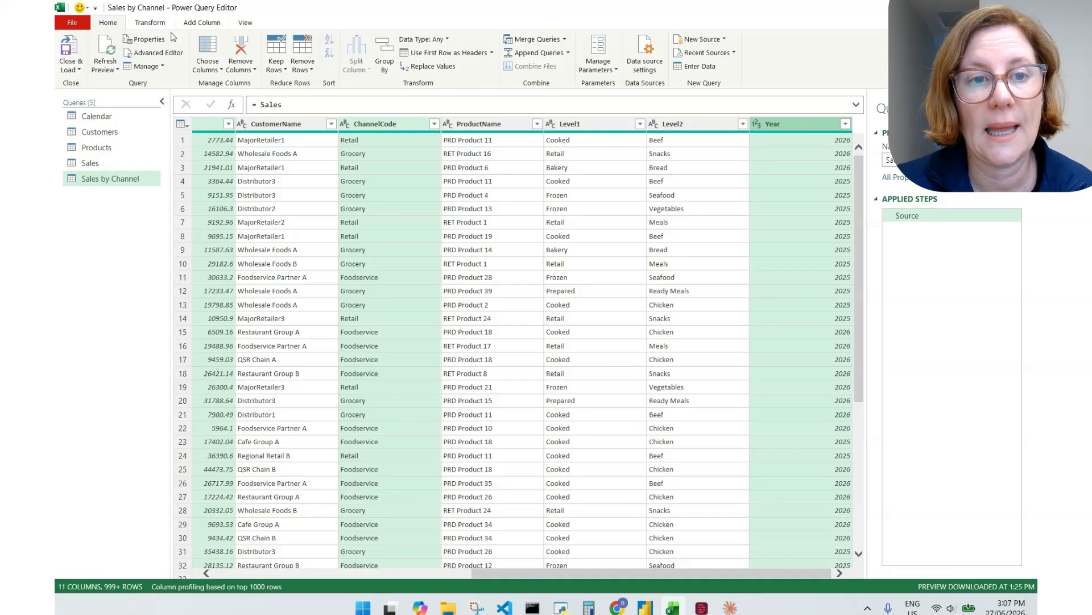
pyautogui.click(241, 68)
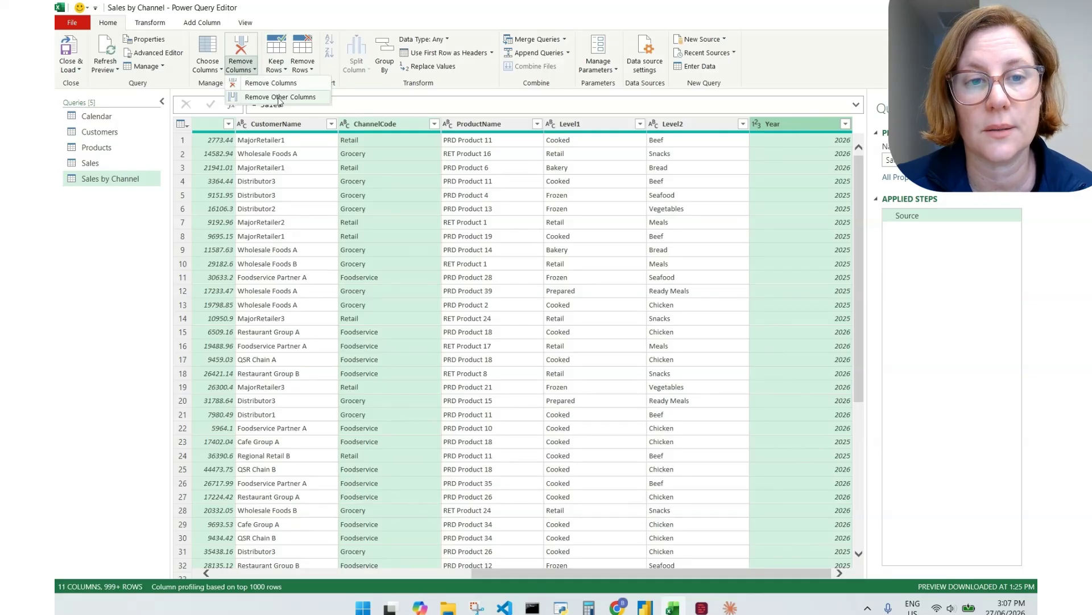
pyautogui.click(279, 97)
# Reorder the columns to Year, ChannelCode, NetSales
pyautogui.moveTo(438, 124); pyautogui.dragTo(239, 124)
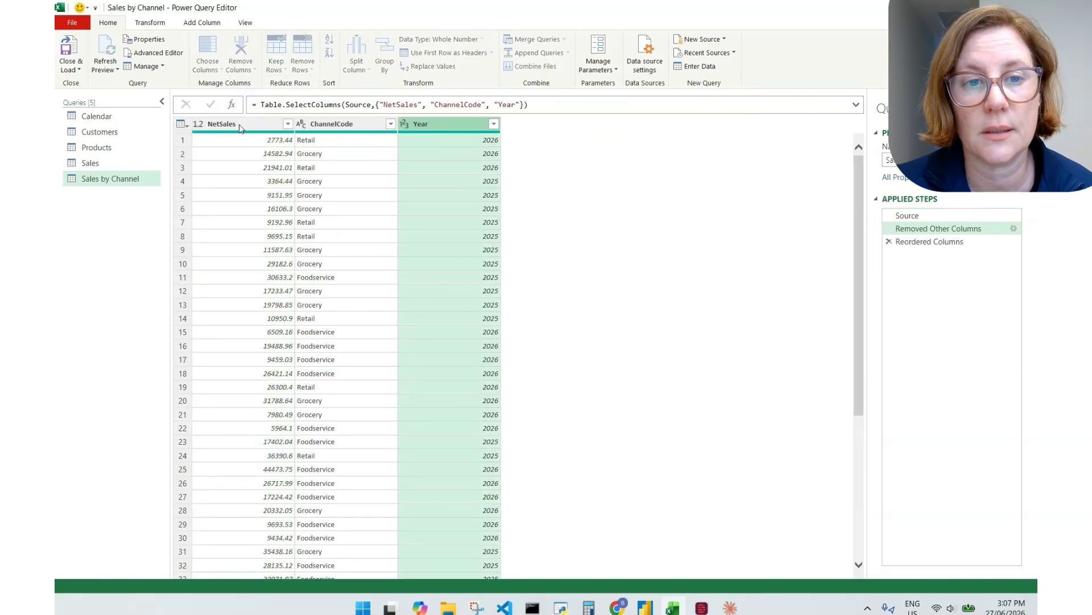
pyautogui.moveTo(438, 124); pyautogui.dragTo(366, 137)
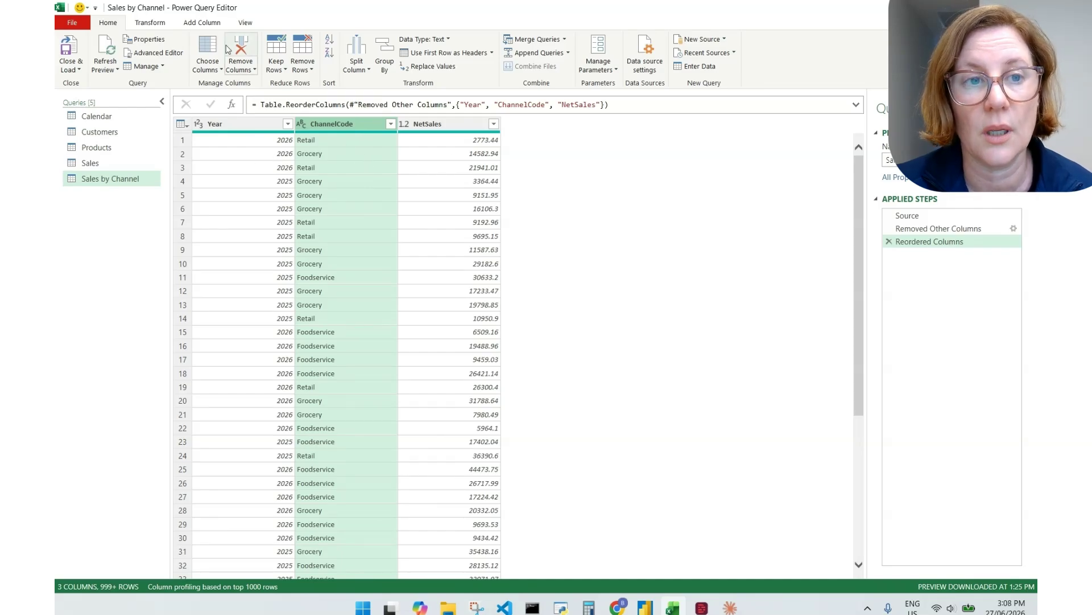
pyautogui.click(154, 24)
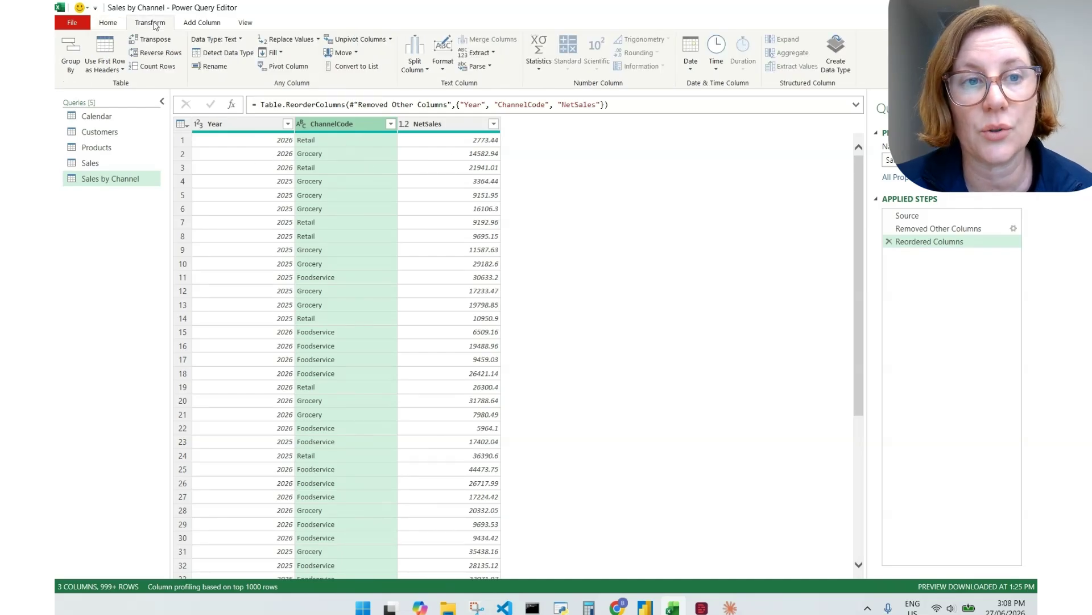
# Set up an advanced Group By on the Year and ChannelCode columns
pyautogui.click(70, 57)
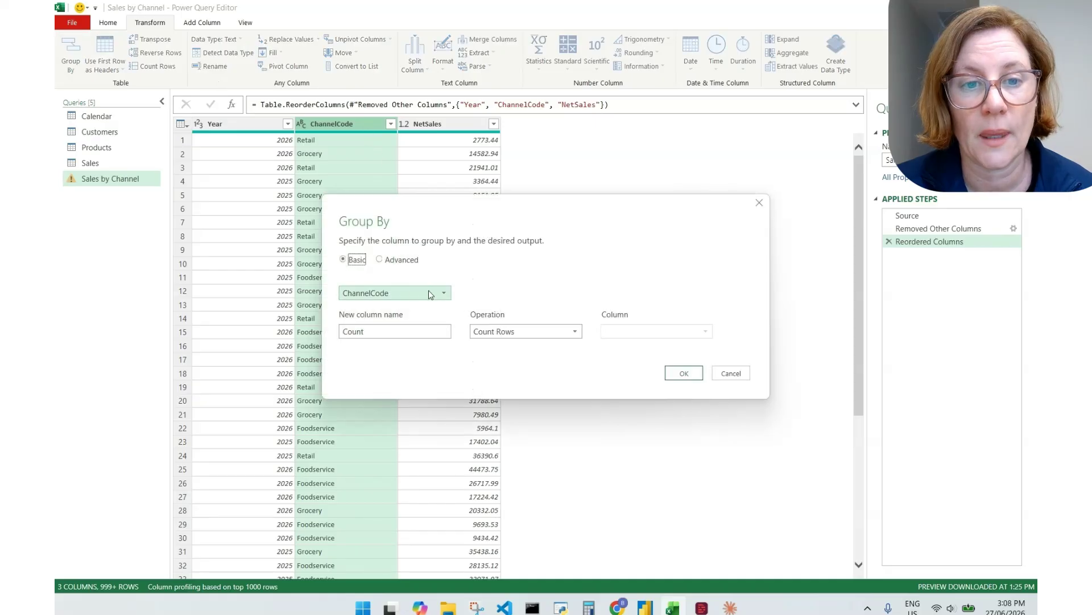
pyautogui.click(402, 294)
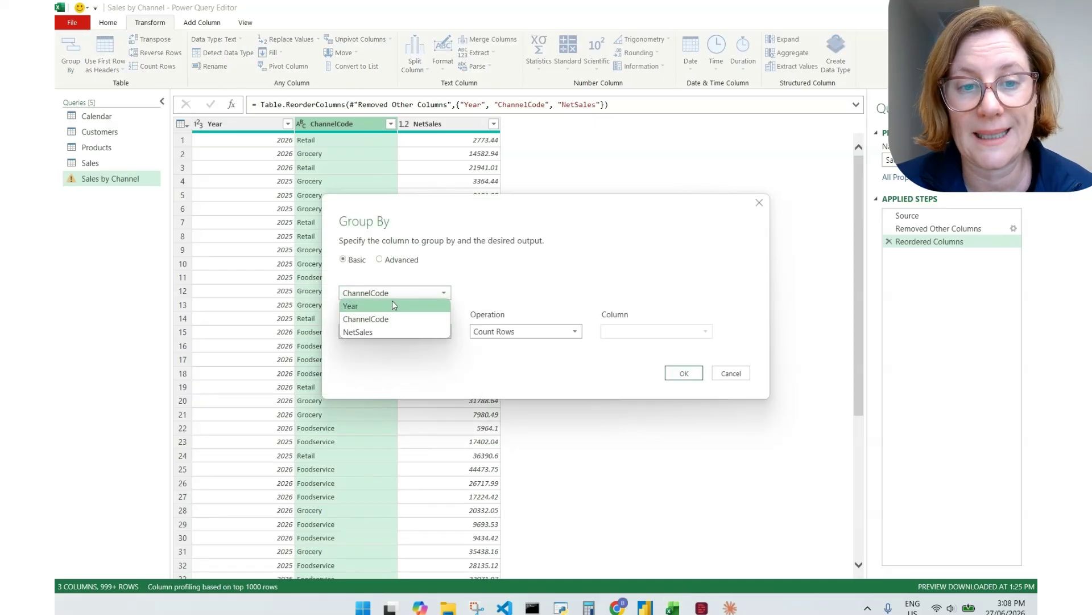
pyautogui.click(392, 302)
pyautogui.click(379, 260)
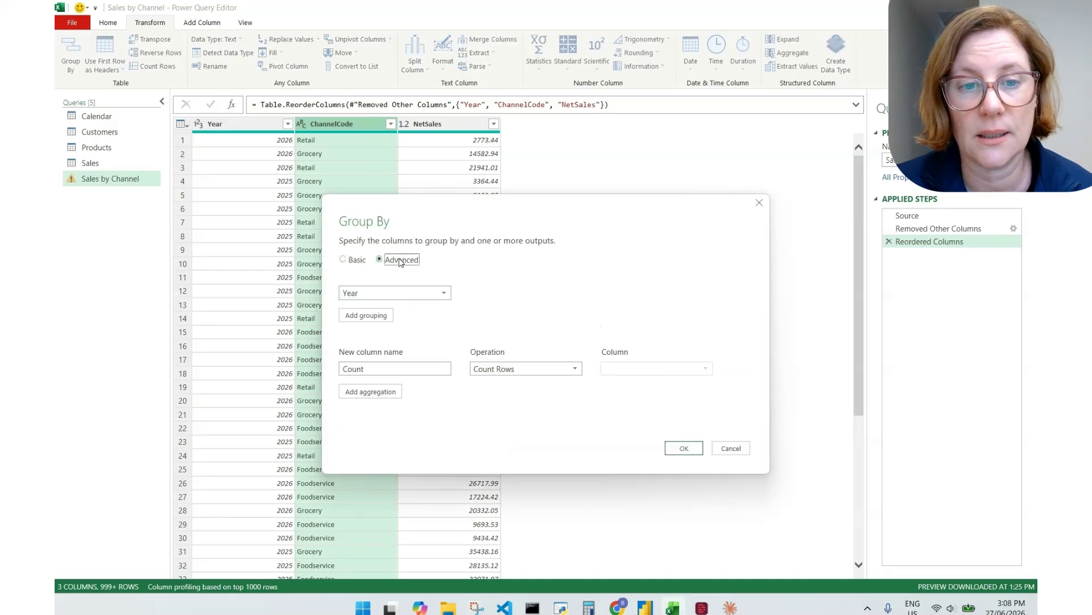
pyautogui.click(366, 316)
pyautogui.click(381, 314)
pyautogui.click(376, 340)
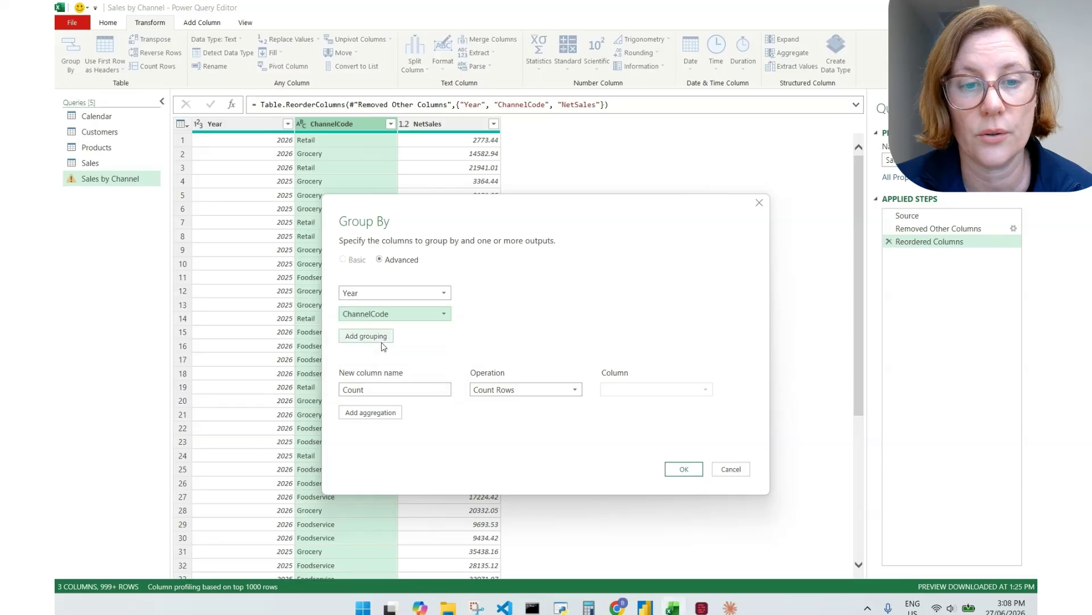
# Add a 'Net Sales' column that sums NetSales, and apply the grouping
pyautogui.doubleClick(382, 389)
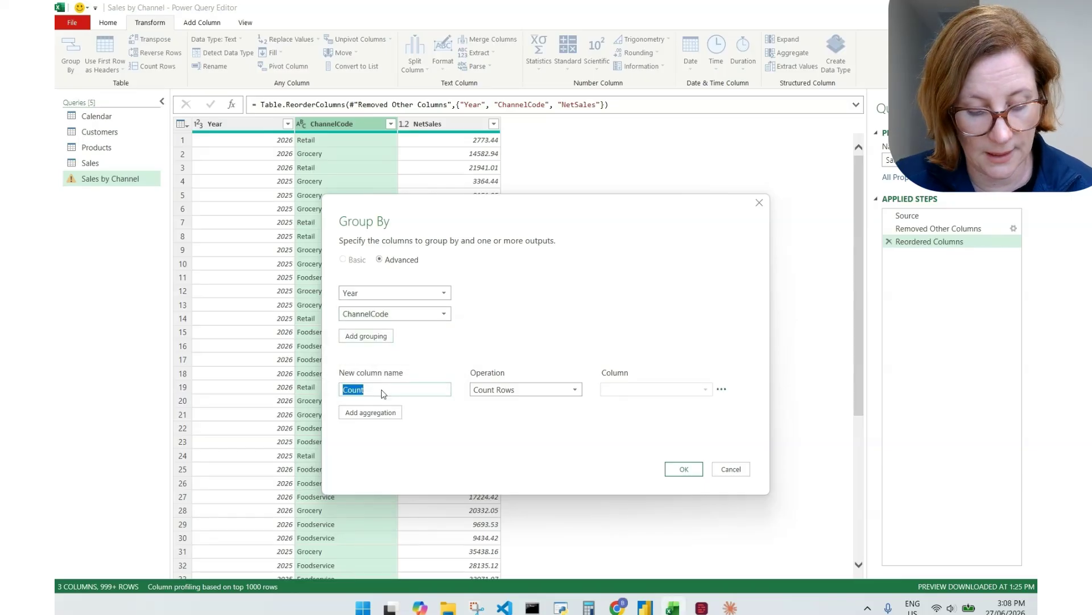
pyautogui.write('Net Sales')
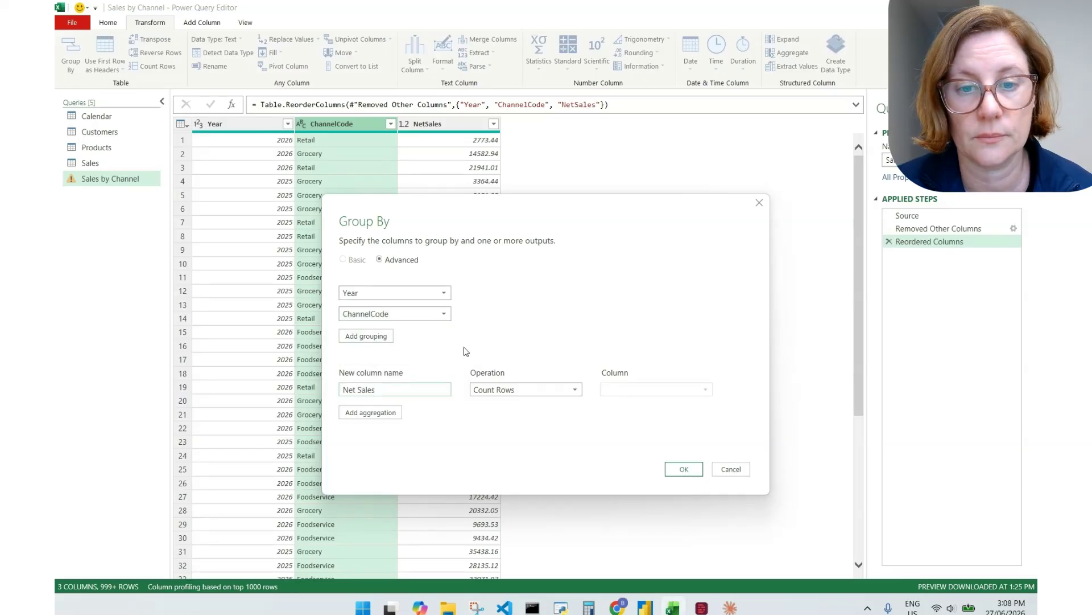
pyautogui.click(517, 389)
pyautogui.click(495, 402)
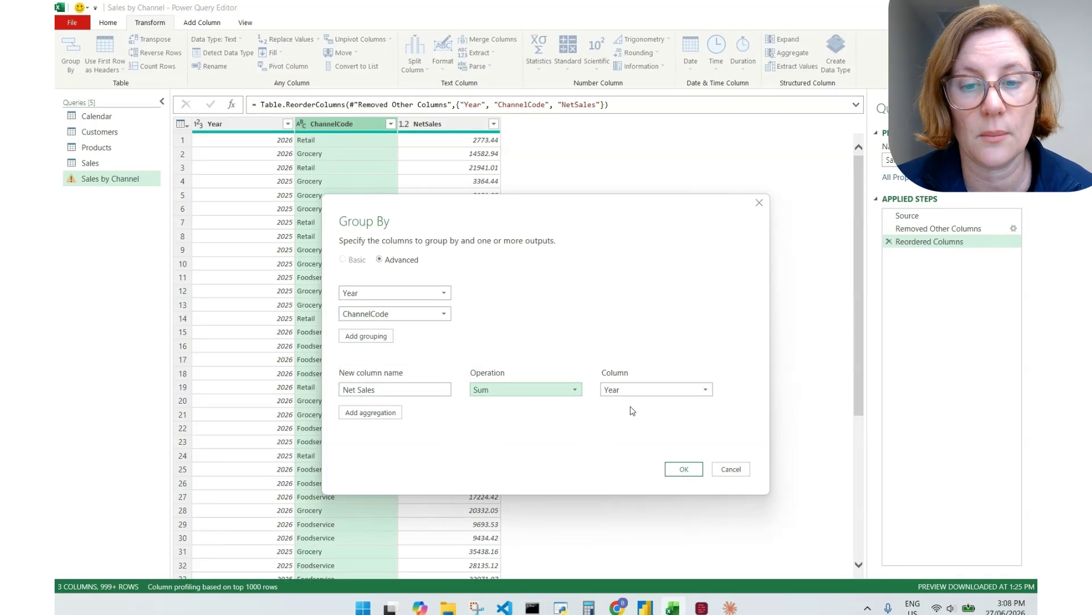
pyautogui.click(643, 389)
pyautogui.click(623, 426)
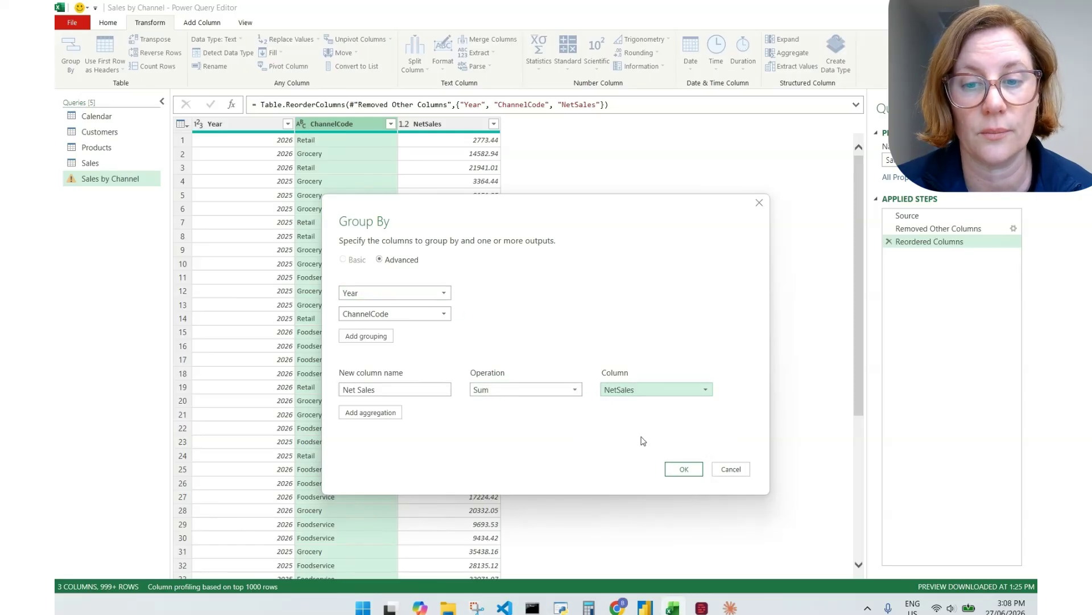
pyautogui.click(683, 468)
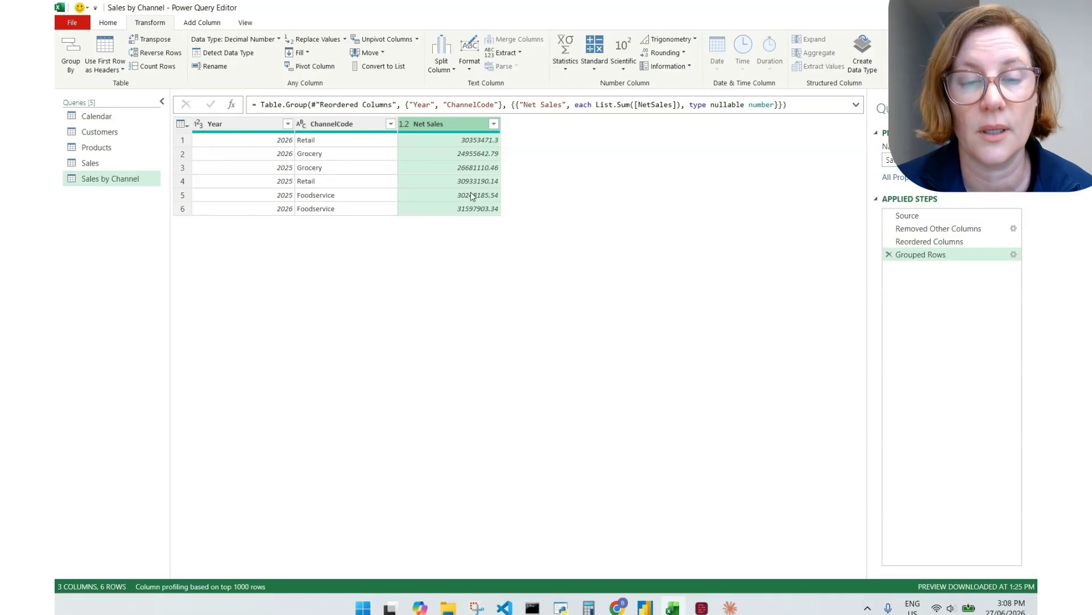
pyautogui.click(114, 24)
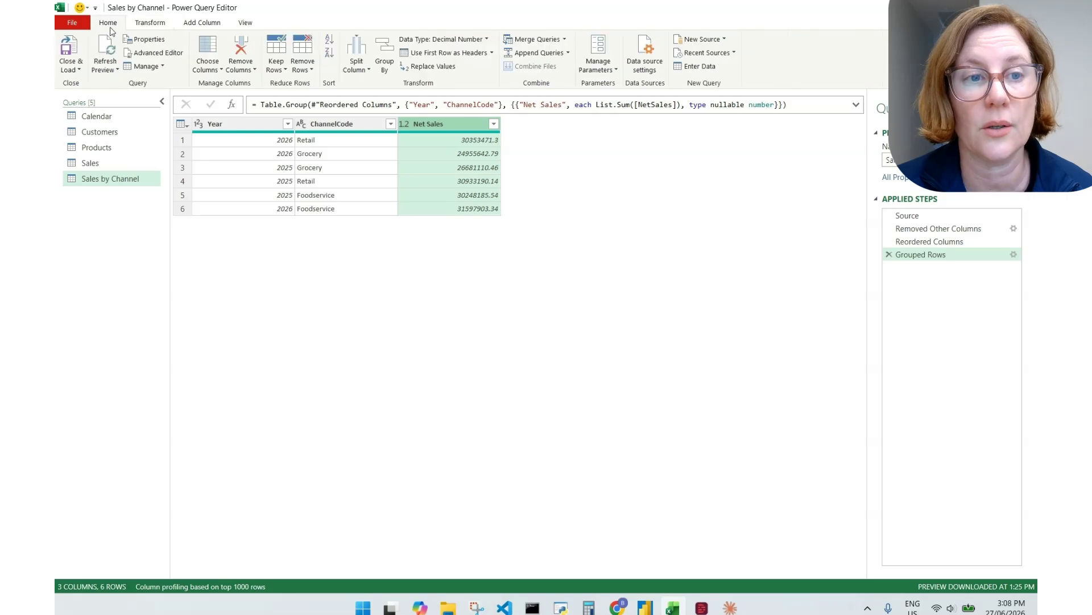
# Load the queries into Book1, then review the Sales columns A–K and the six-row Sales by Channel table
pyautogui.click(70, 53)
pyautogui.click(227, 569)
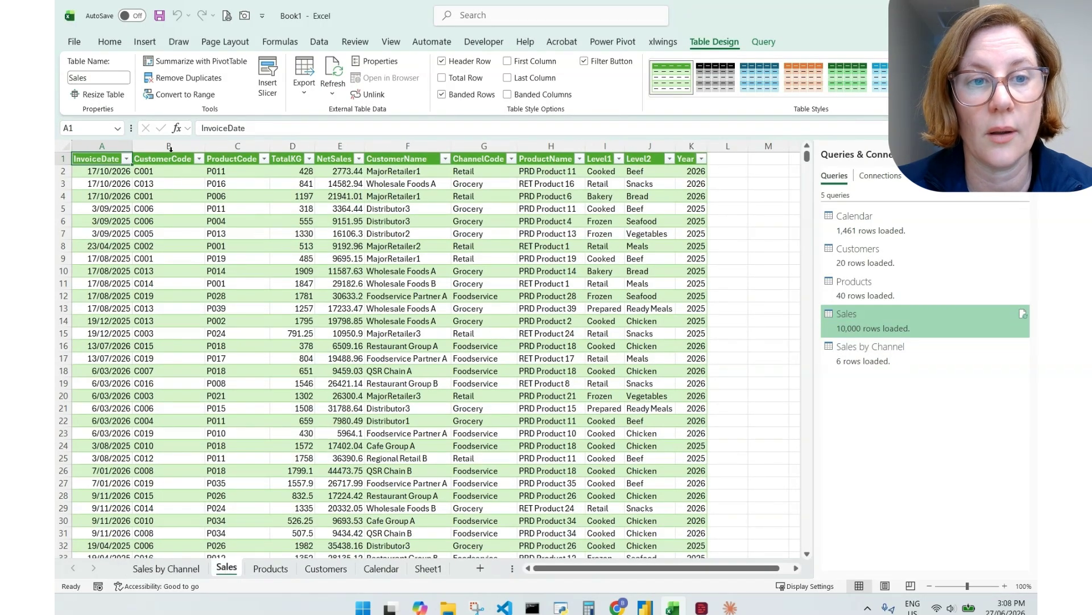
pyautogui.moveTo(99, 146); pyautogui.dragTo(340, 145)
pyautogui.moveTo(408, 146); pyautogui.dragTo(675, 143)
pyautogui.click(691, 146)
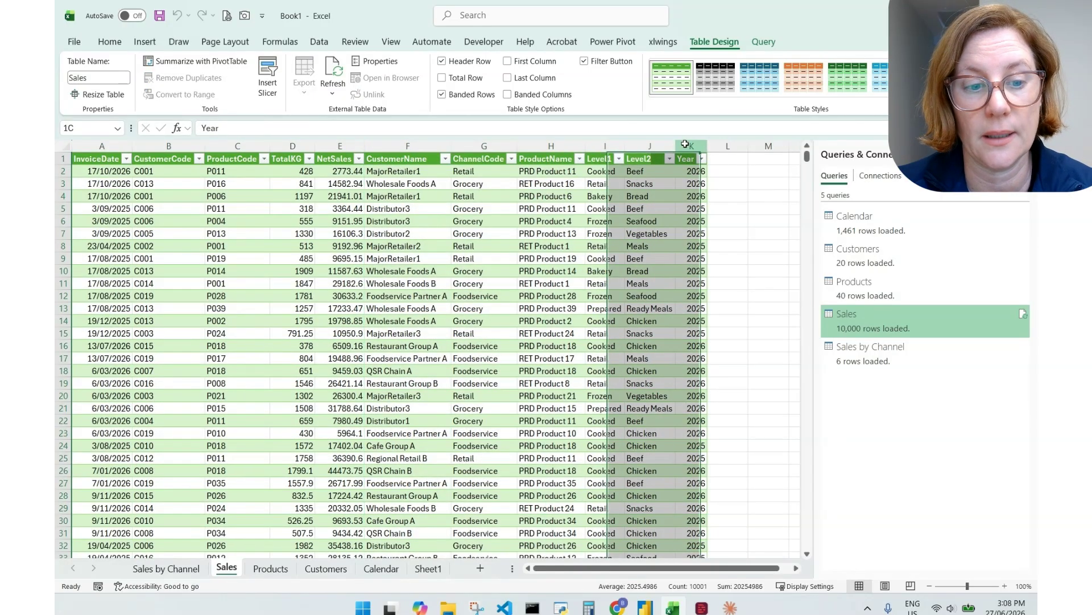
pyautogui.click(165, 568)
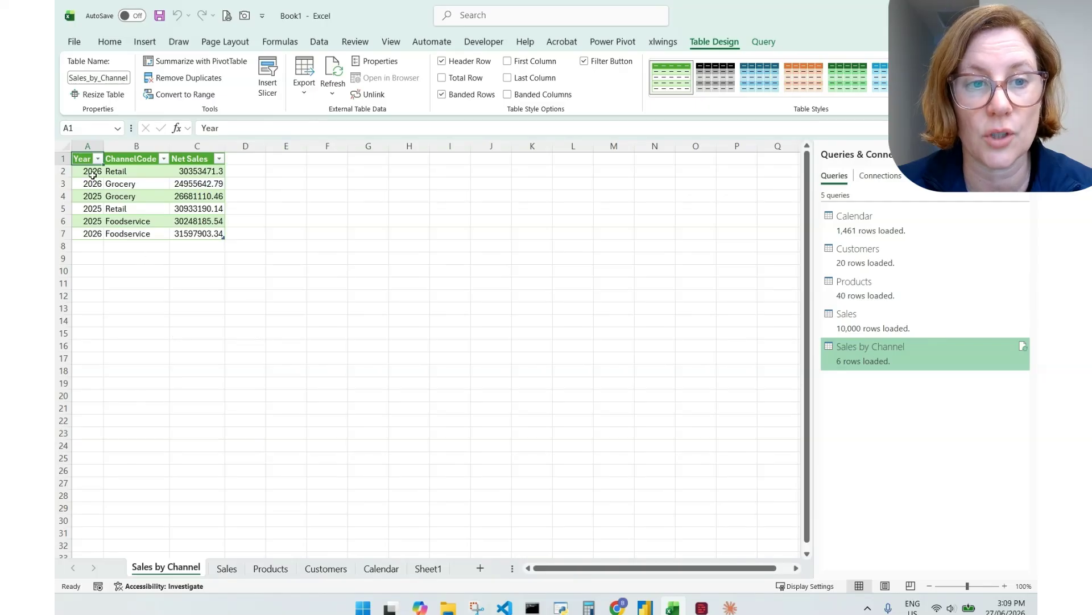
pyautogui.moveTo(89, 162); pyautogui.dragTo(207, 237)
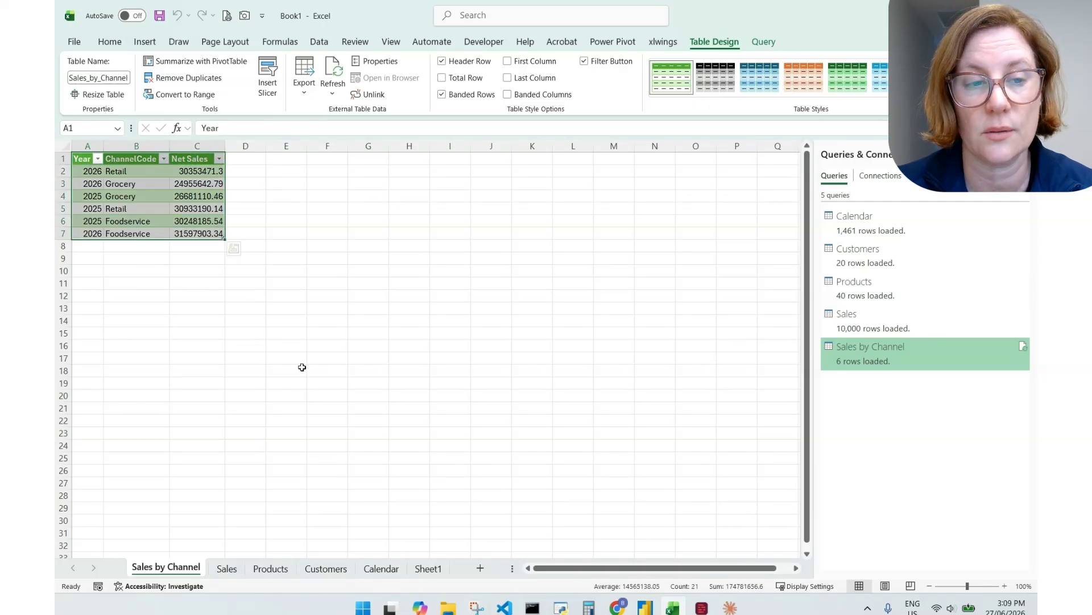